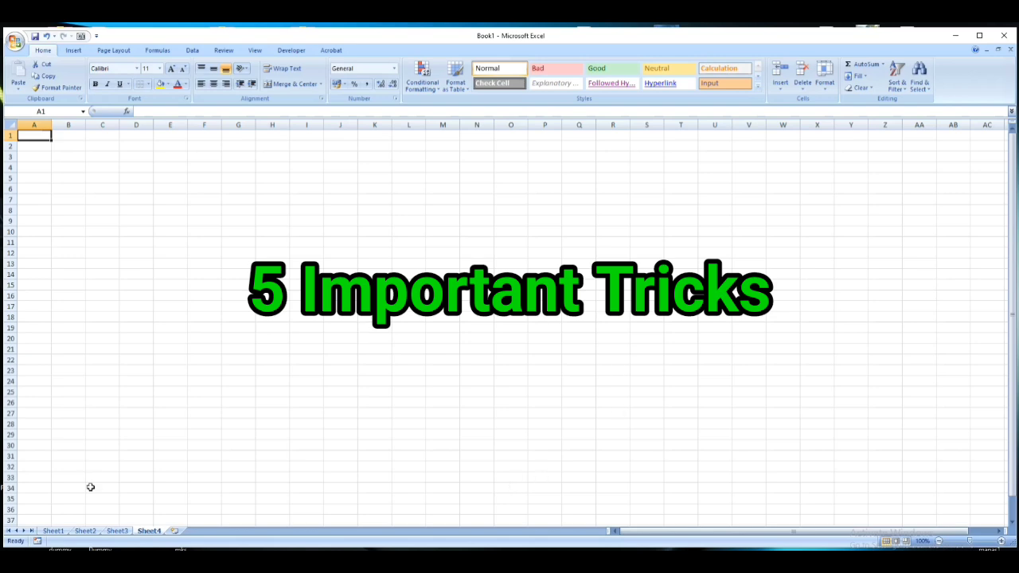
Switch to Sheet1 and enlarge the worksheet view to 180%
left_click(62, 531)
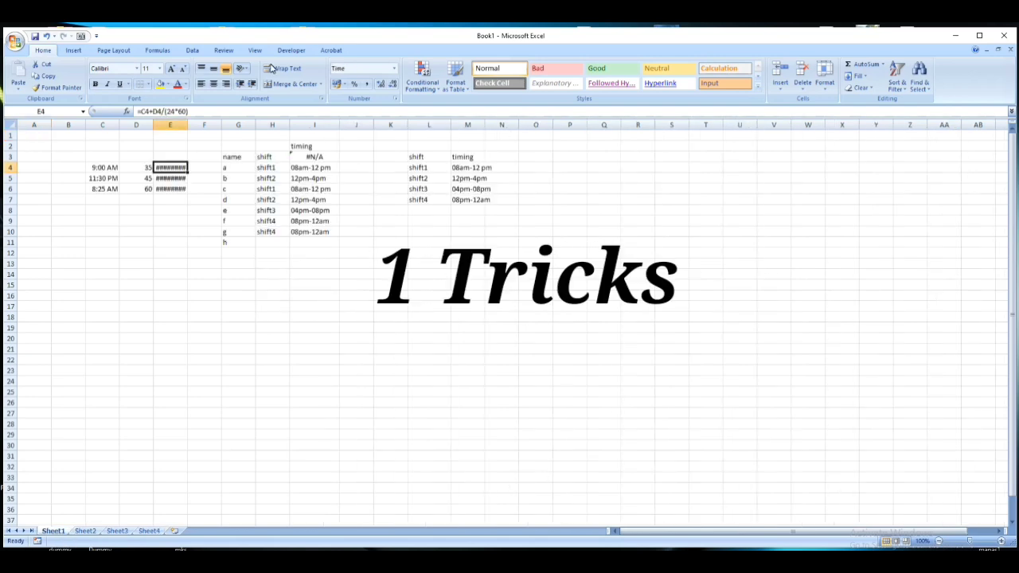
left_click(1004, 541)
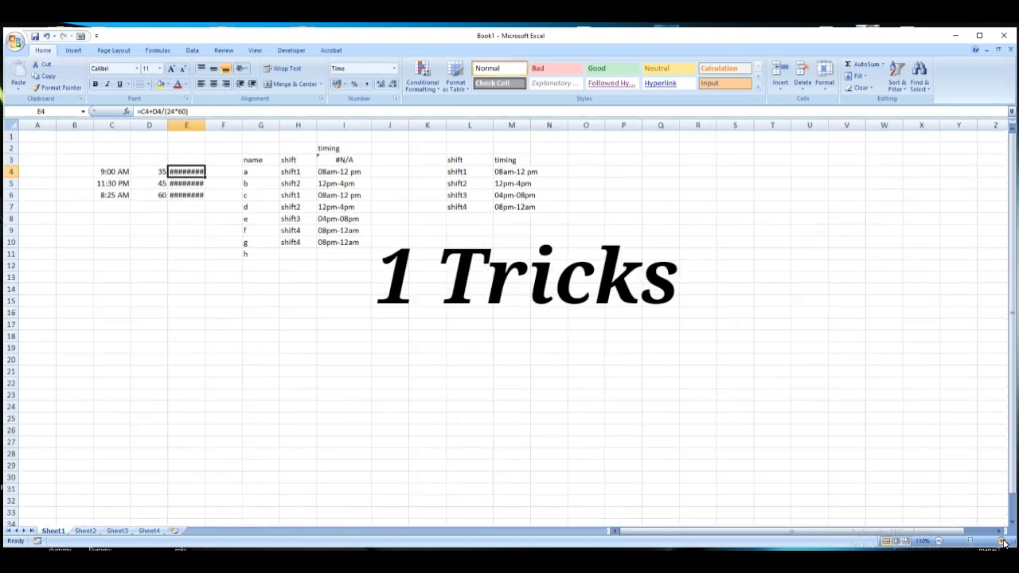
left_click(1004, 541)
left_click(1004, 541)
left_click(1005, 542)
left_click(1005, 542)
left_click(1005, 541)
left_click(1004, 541)
left_click(1005, 541)
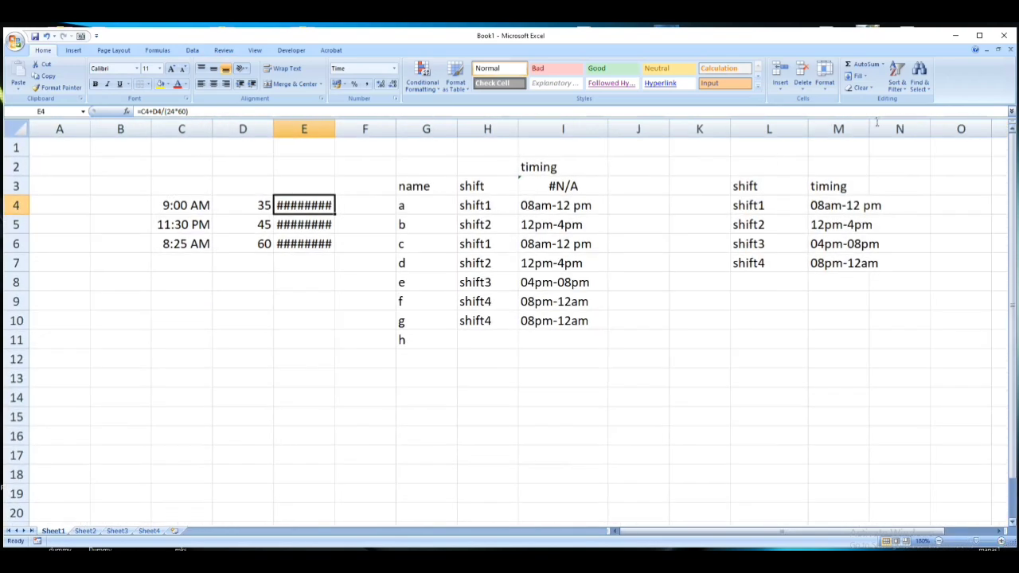
Enter the headings time, work and total in cells C3 to E3 above the time data
left_click(187, 203)
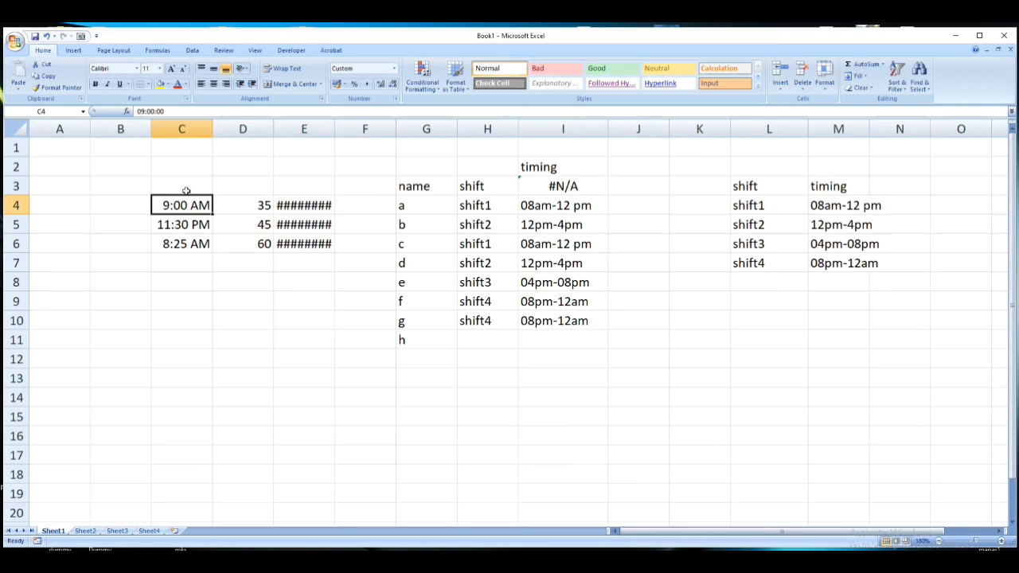
left_click(185, 190)
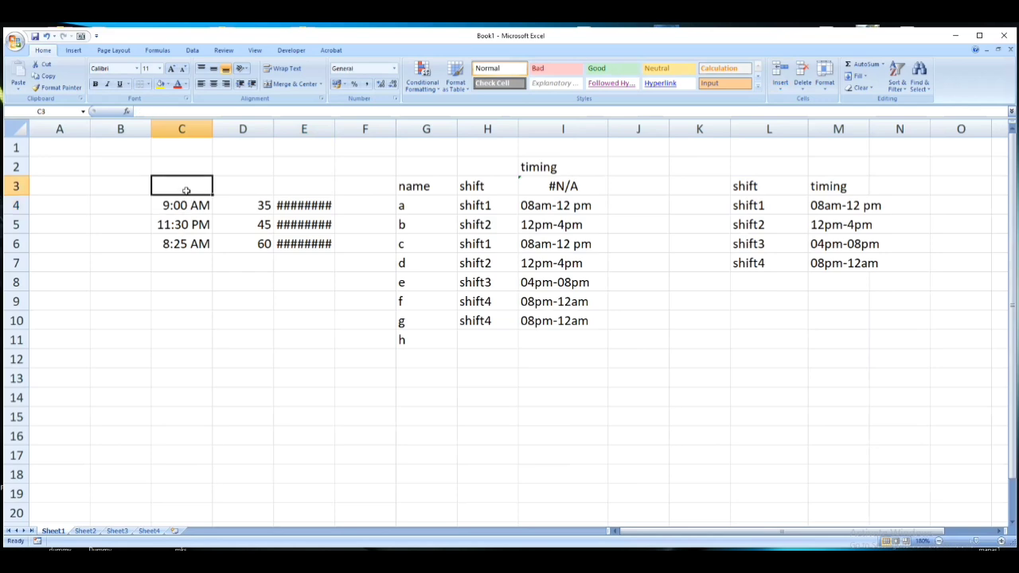
left_click_drag(208, 198, 309, 253)
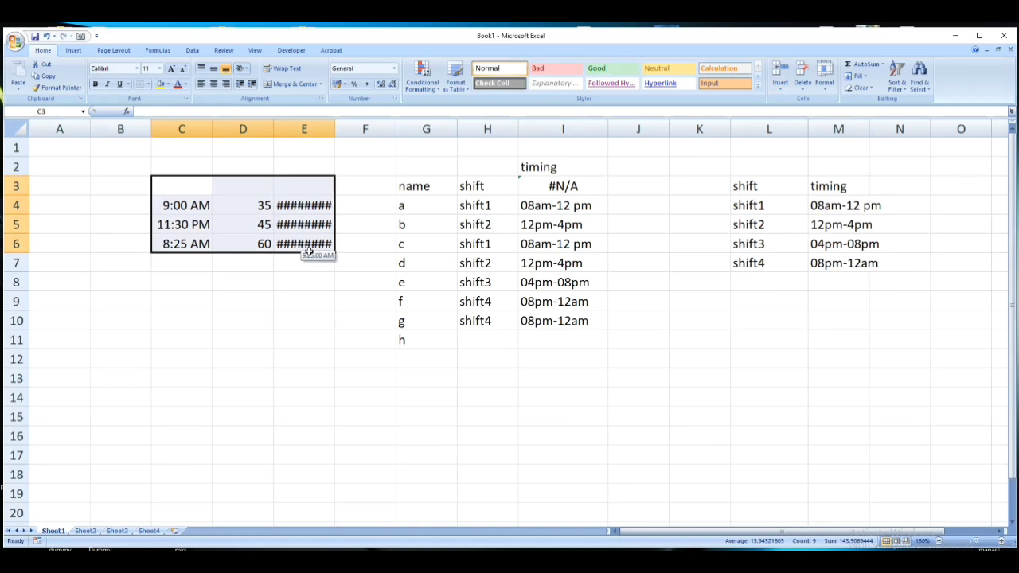
left_click_drag(309, 252, 308, 248)
left_click(188, 191)
type("time")
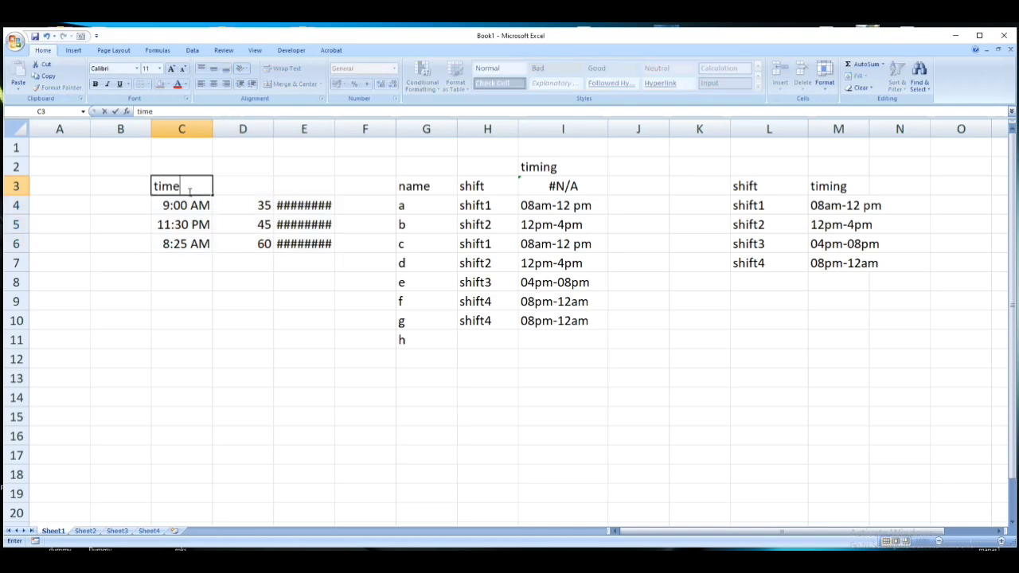
key("Tab")
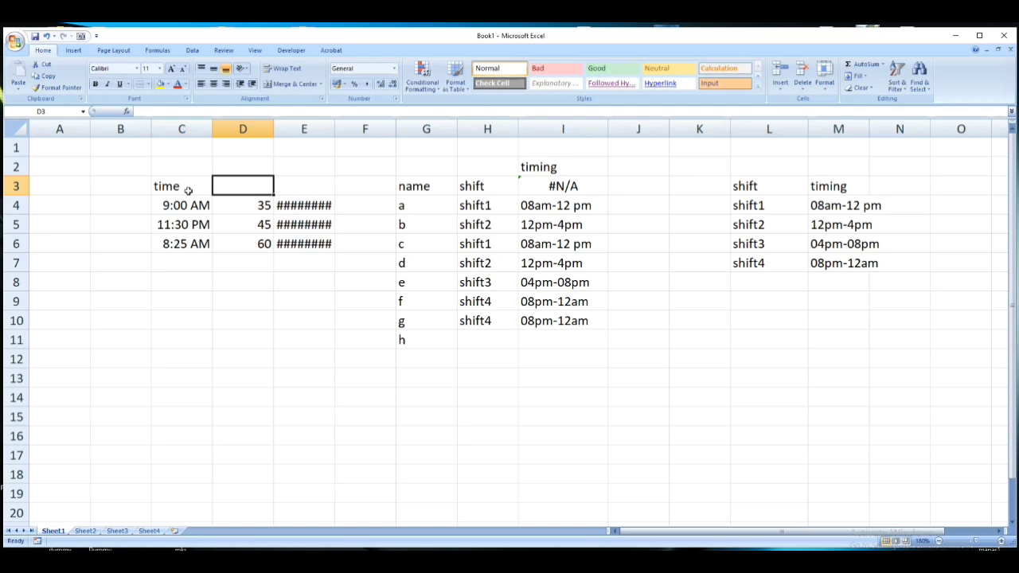
type("work")
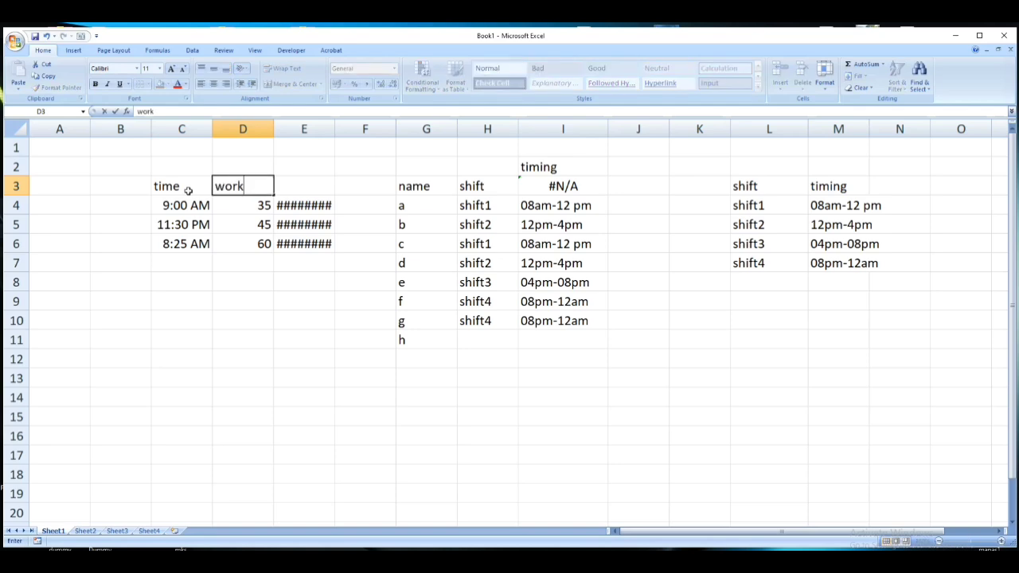
key("Tab")
type("tota")
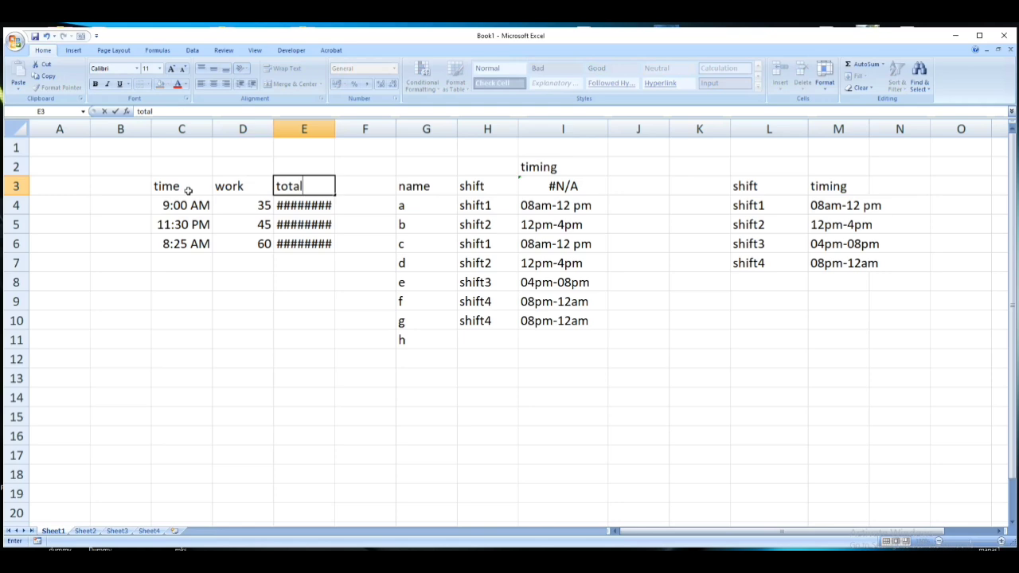
type("l")
left_click(199, 257)
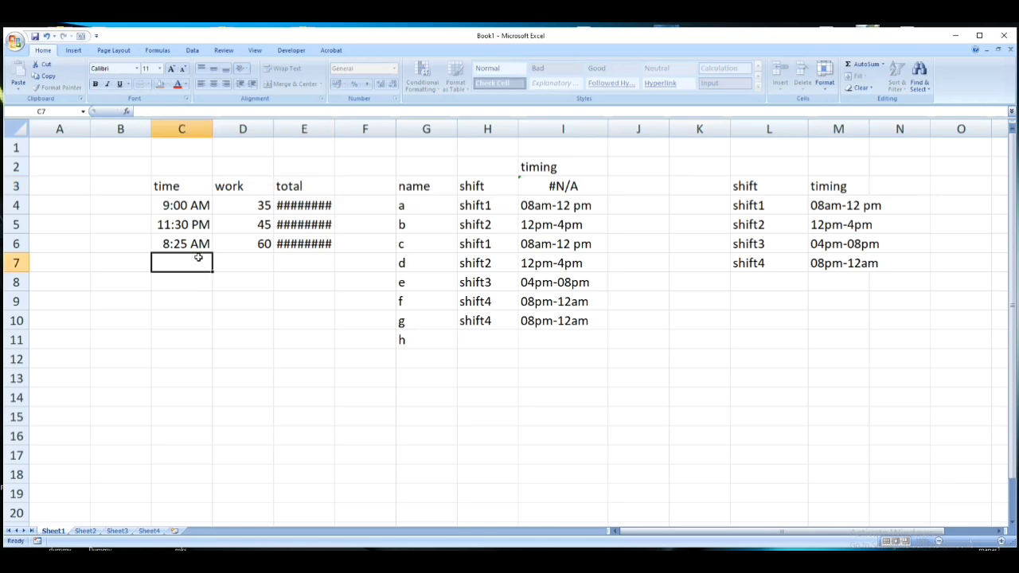
Add the heading name in B3 and enter a person's first name for each data row in B4:B6
left_click(237, 207)
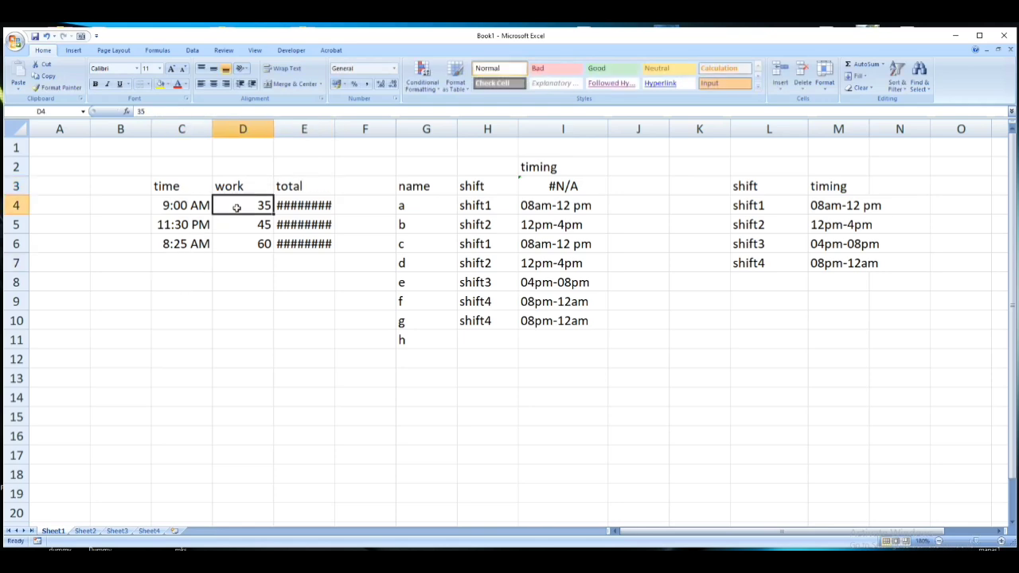
left_click(129, 186)
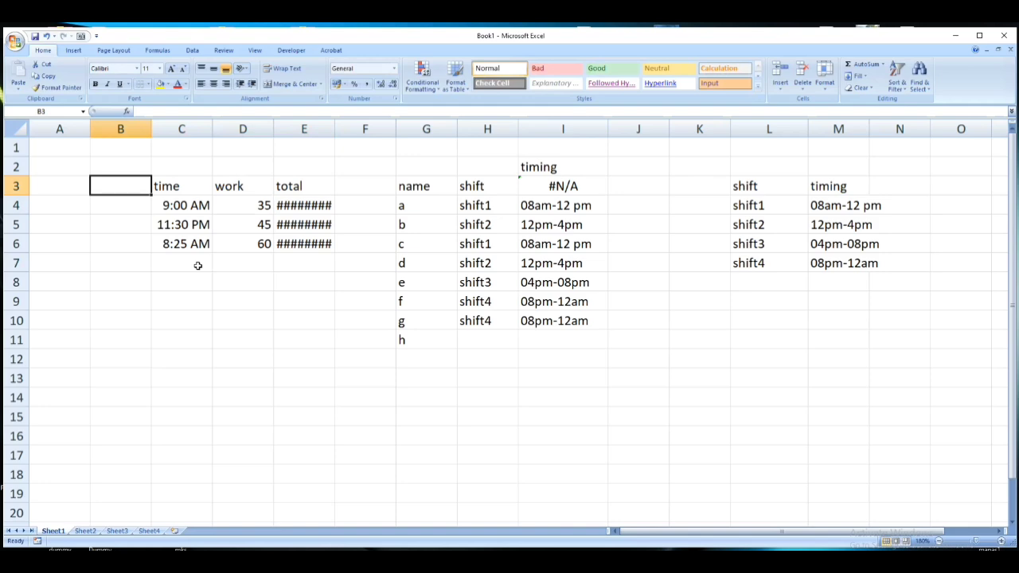
type("name")
key("Return")
type("m")
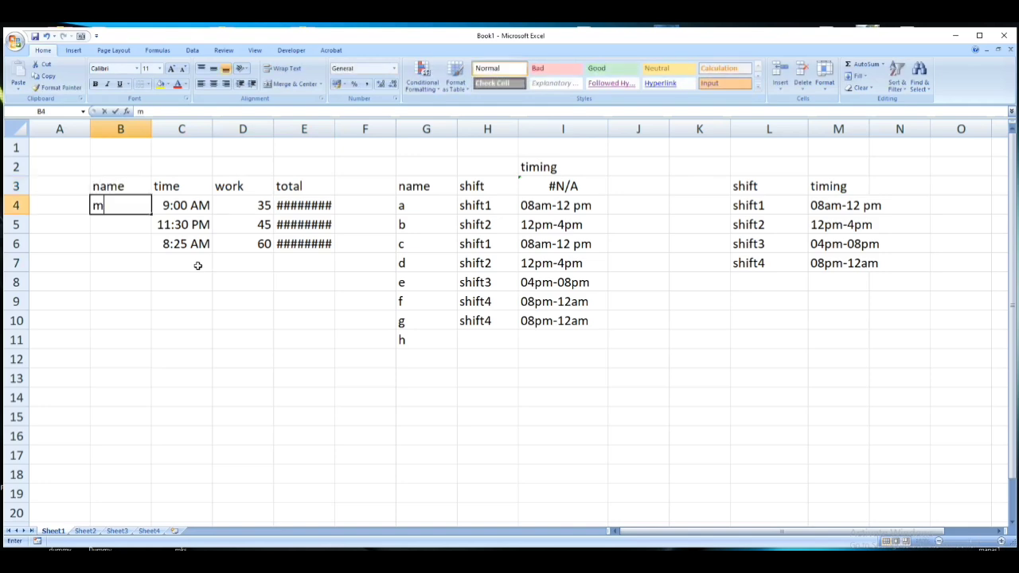
type("adhu")
key("Return")
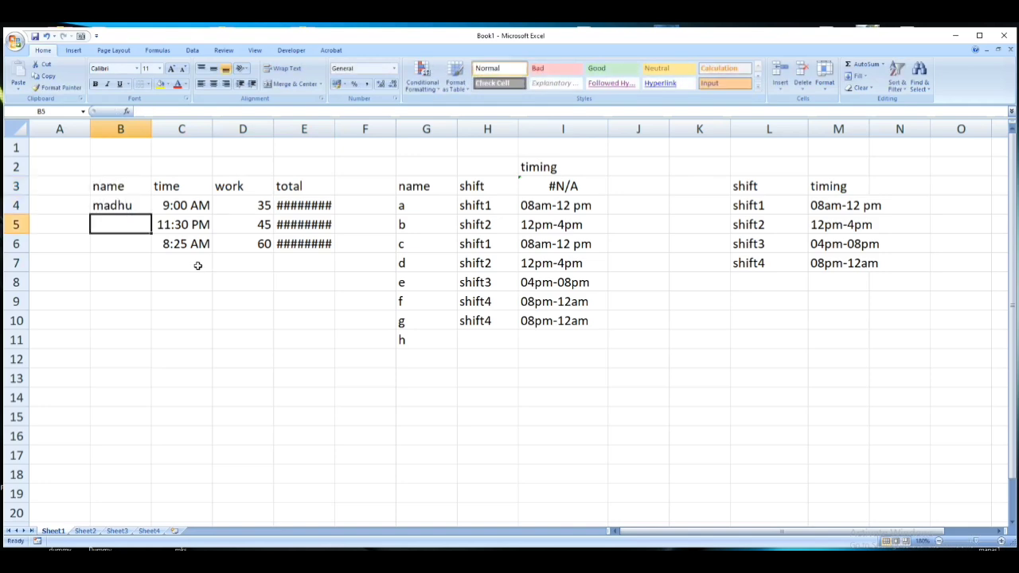
type("hari")
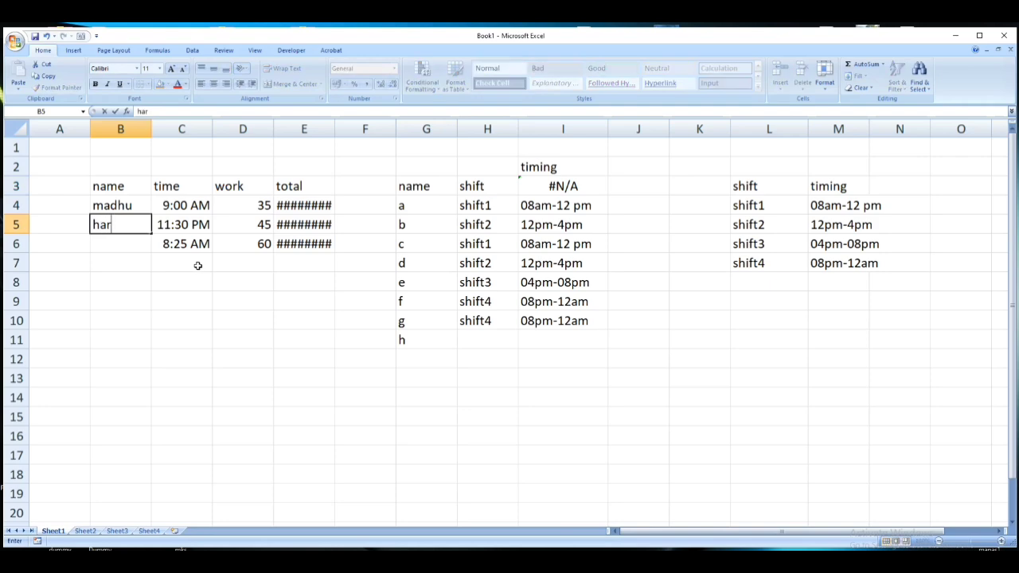
key("Return")
type("gopal")
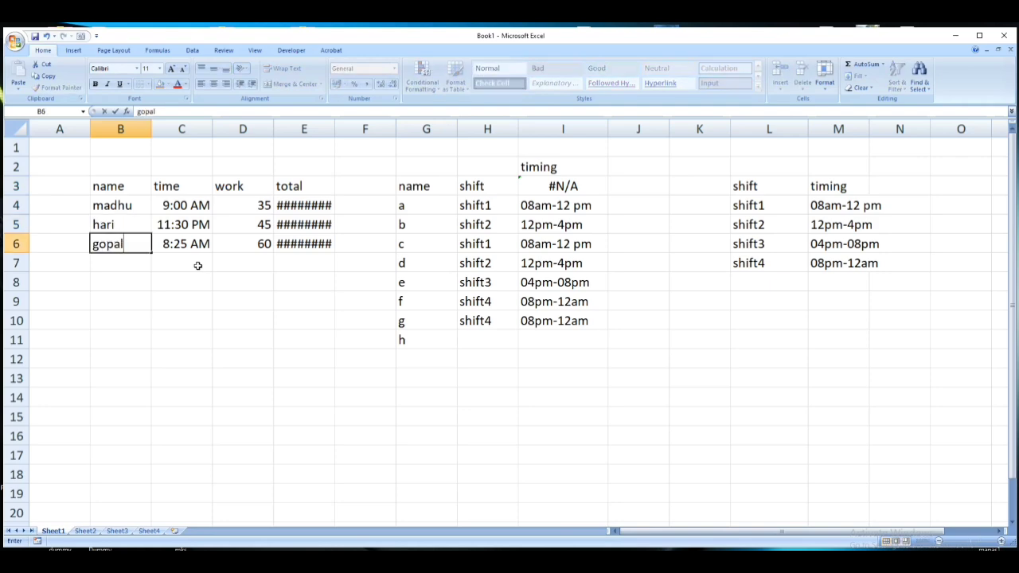
key("Tab")
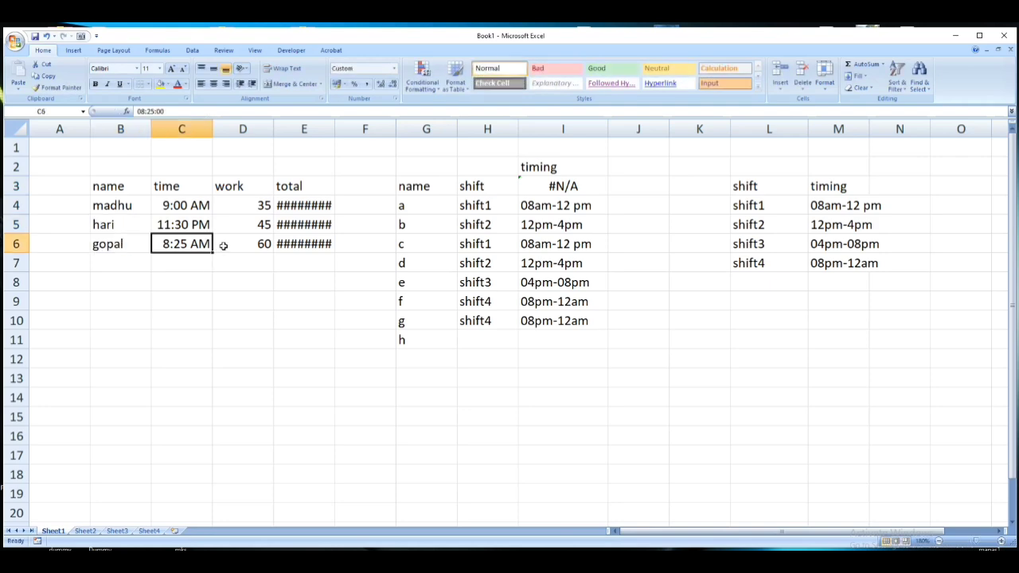
Clear the total cells E4:E6 and change the heading in D3 to minutes
left_click_drag(312, 206, 315, 251)
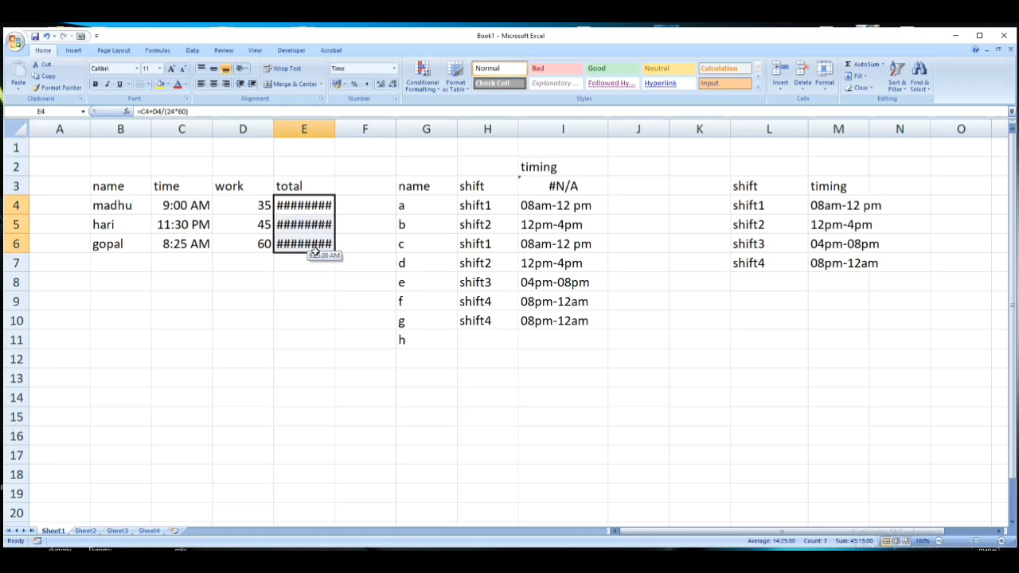
key("Delete")
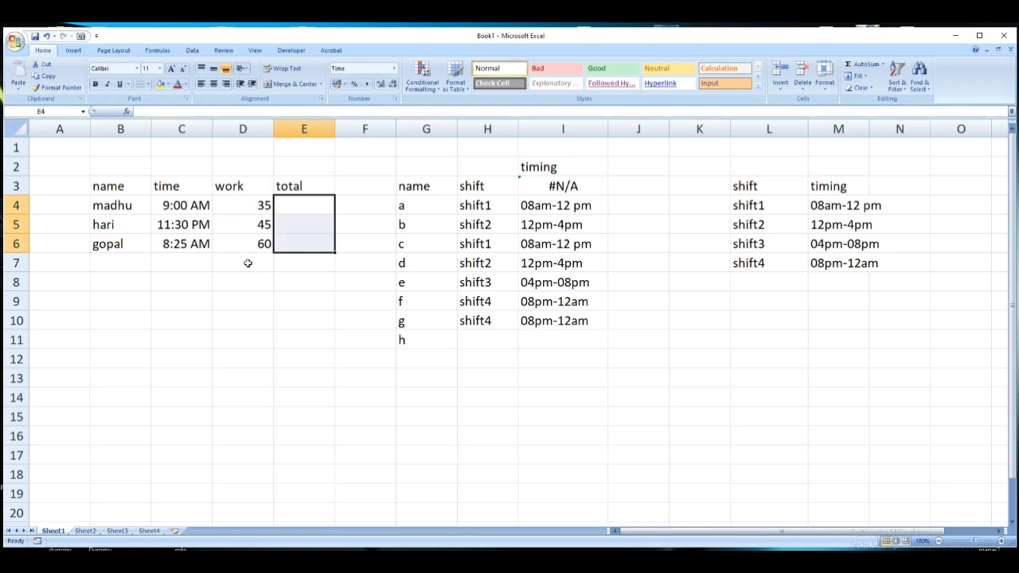
left_click(243, 190)
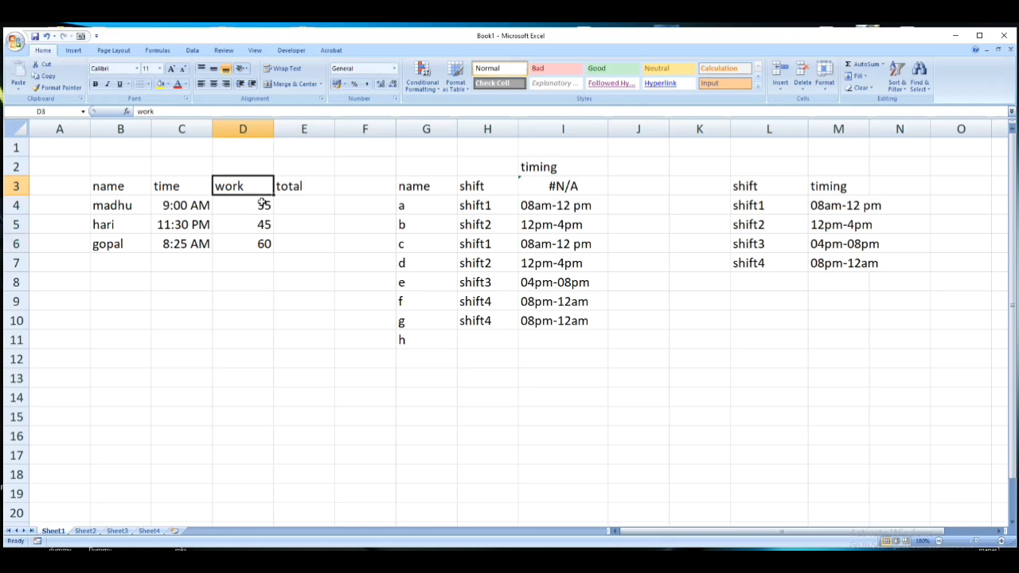
type("minut4e")
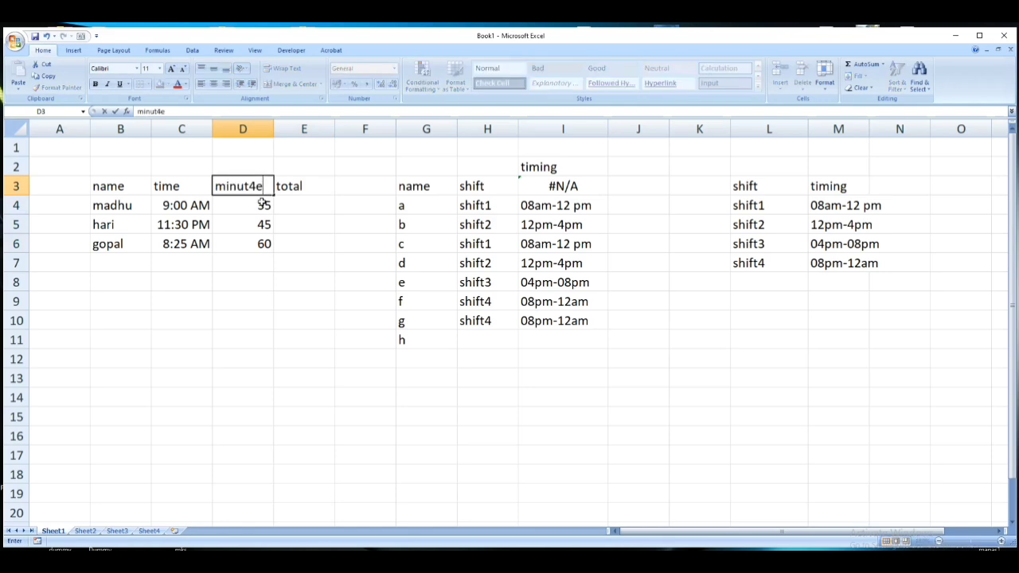
key("BackSpace")
key("BackSpace")
type("es")
Enter the formula =C4+D4/(24*60) in E4 to add the minutes to the time
left_click(299, 207)
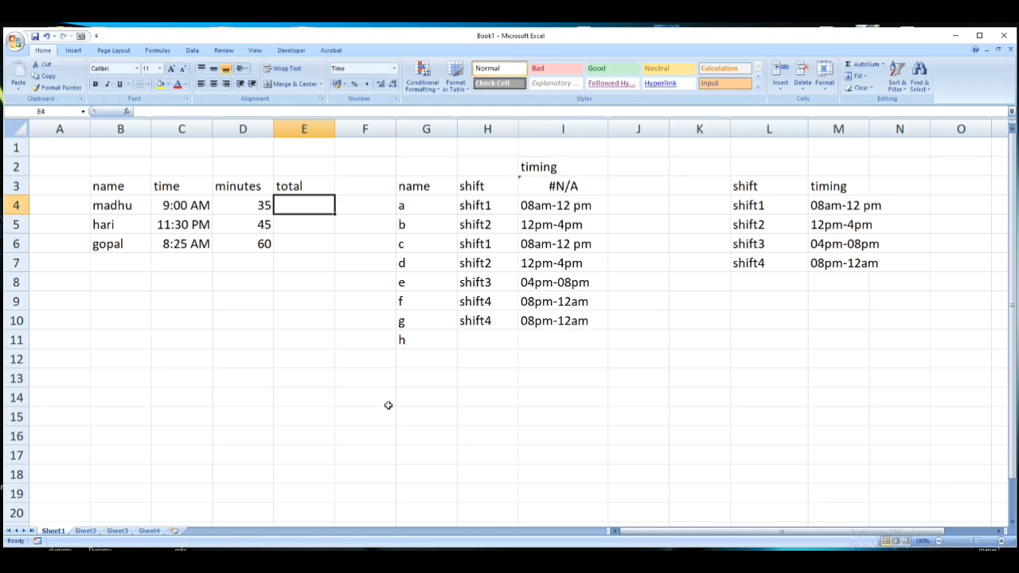
type("=")
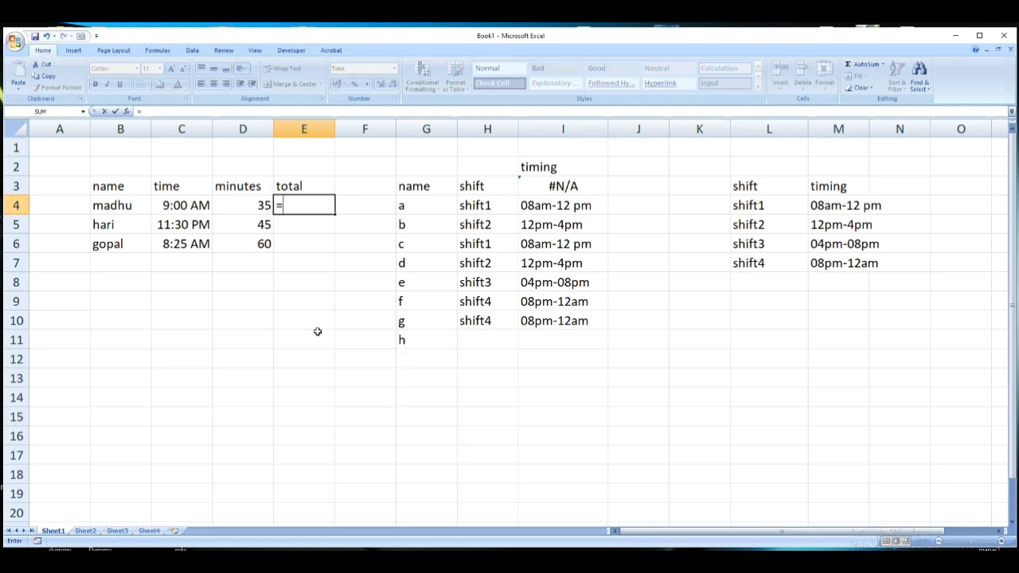
left_click(182, 207)
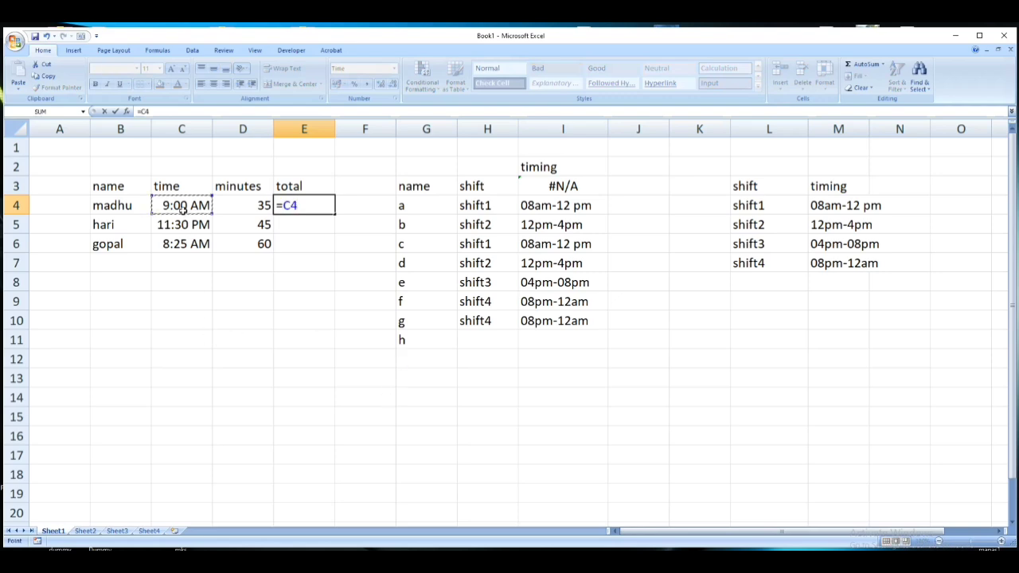
type("+")
left_click(237, 204)
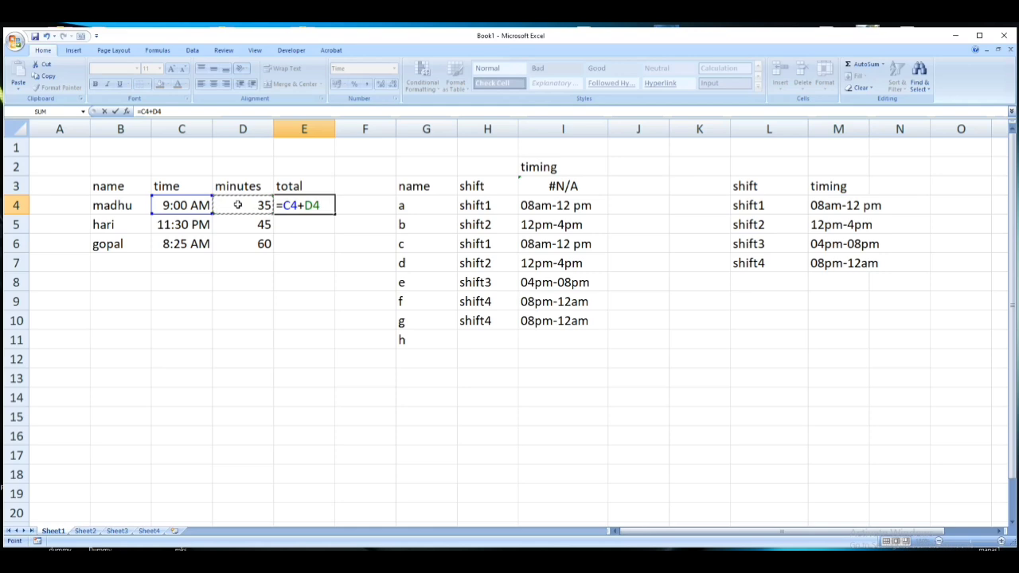
type("/(24*60)")
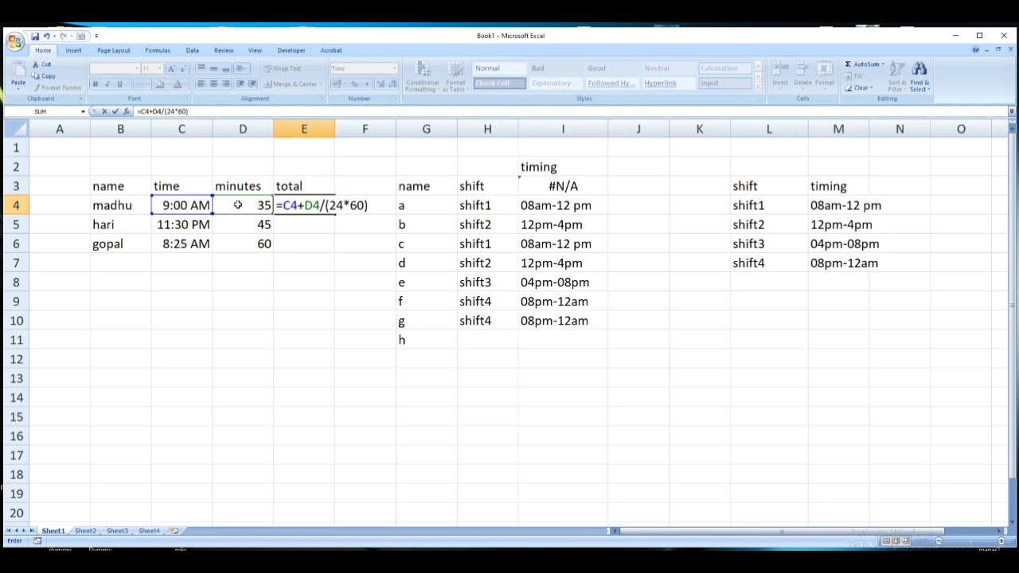
key("Return")
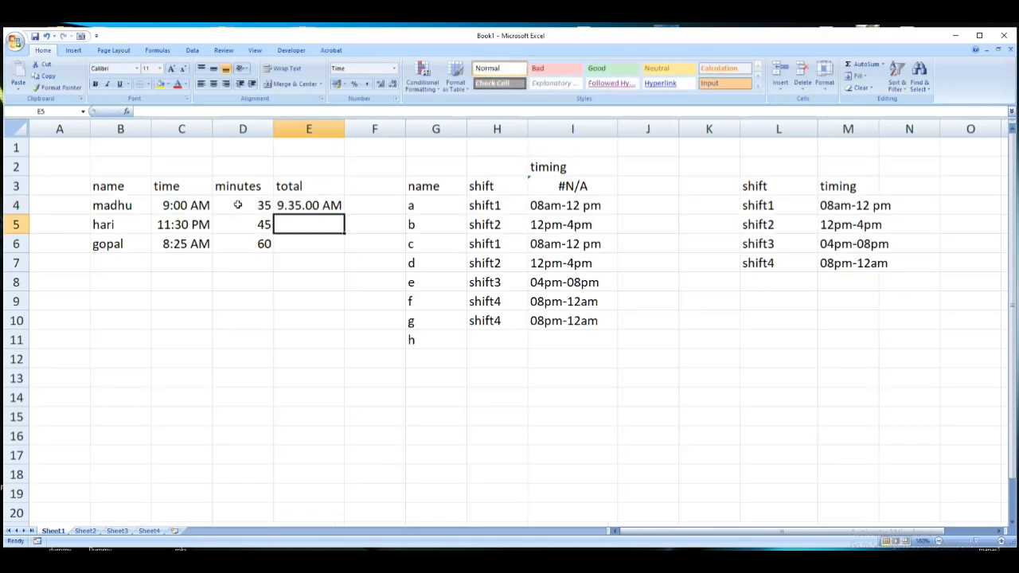
Fill the E4 formula down to E6 and widen column E to fit the resulting times
left_click(319, 210)
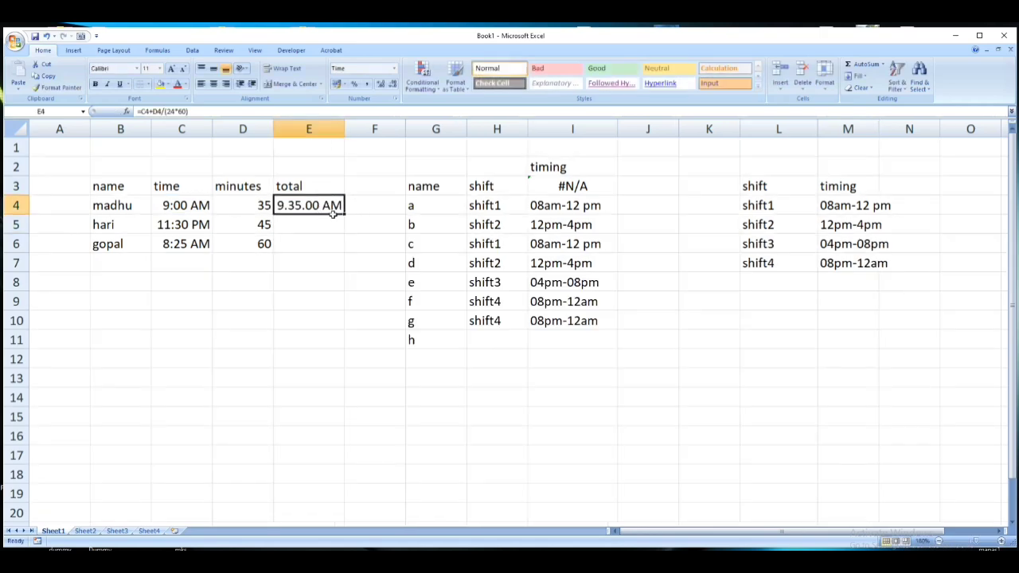
left_click_drag(347, 215, 340, 265)
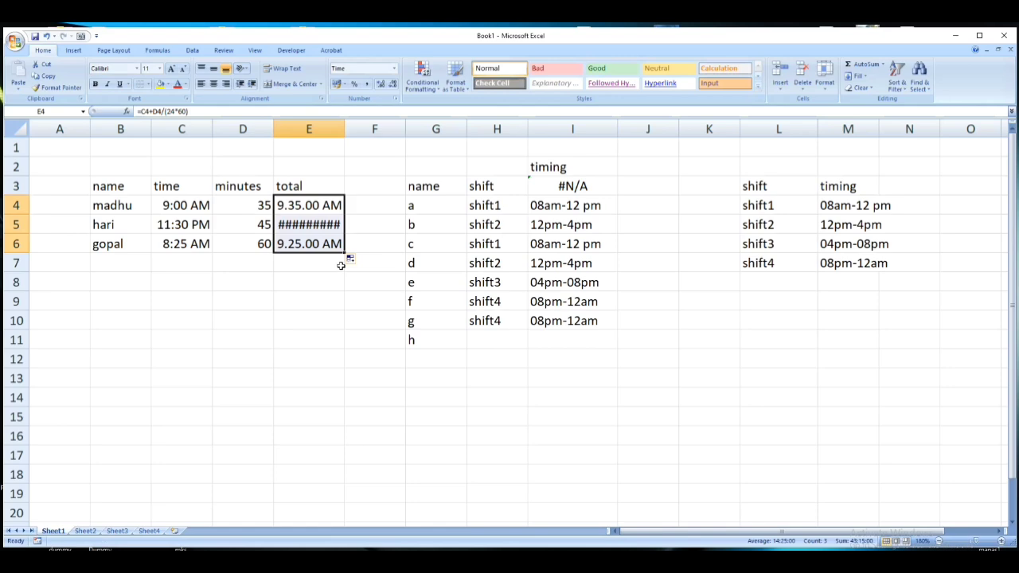
left_click(323, 231)
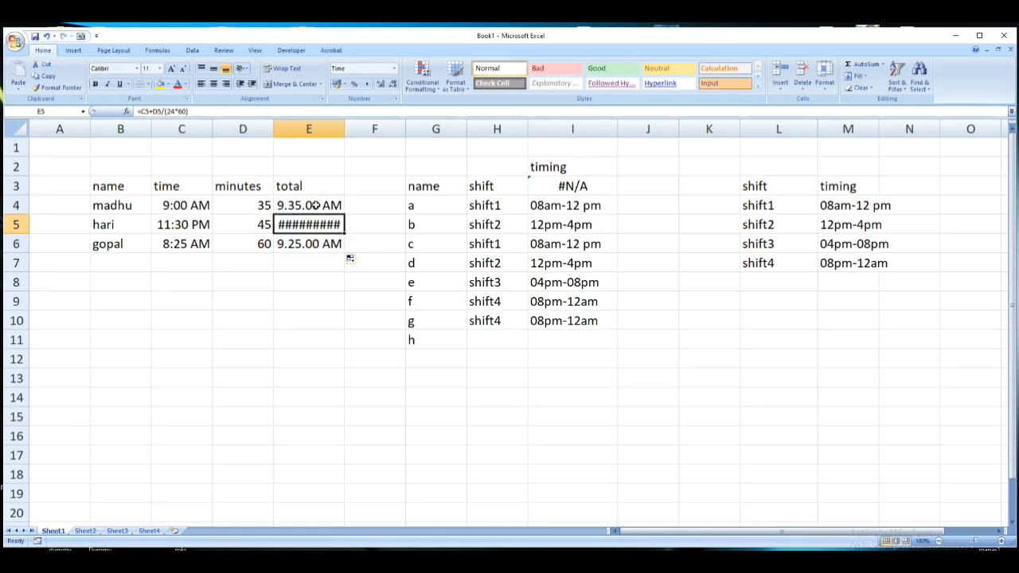
left_click_drag(316, 206, 317, 250)
left_click_drag(349, 132, 361, 137)
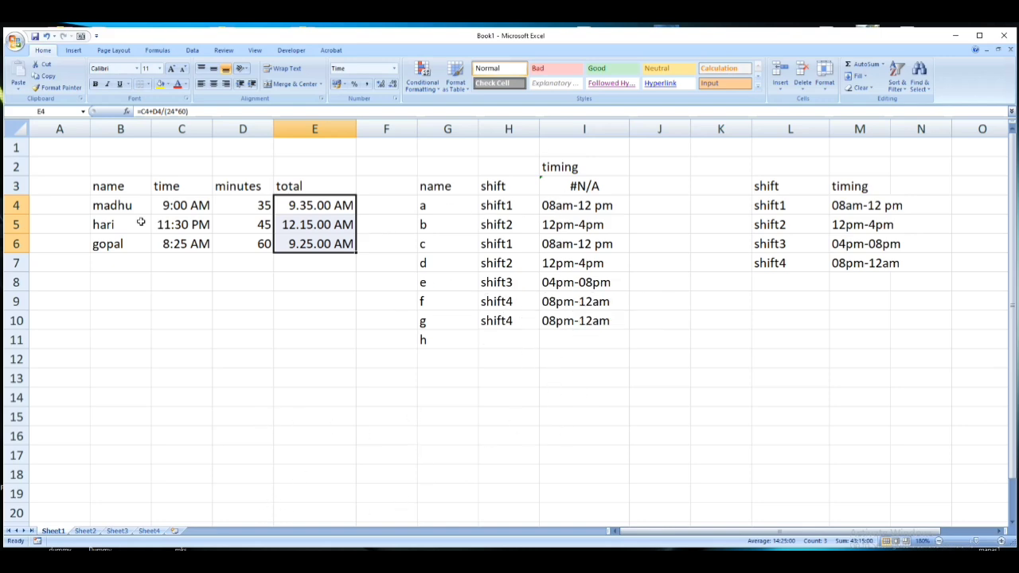
Clear the contents of the finished time table in B3:E7
left_click_drag(103, 186, 304, 266)
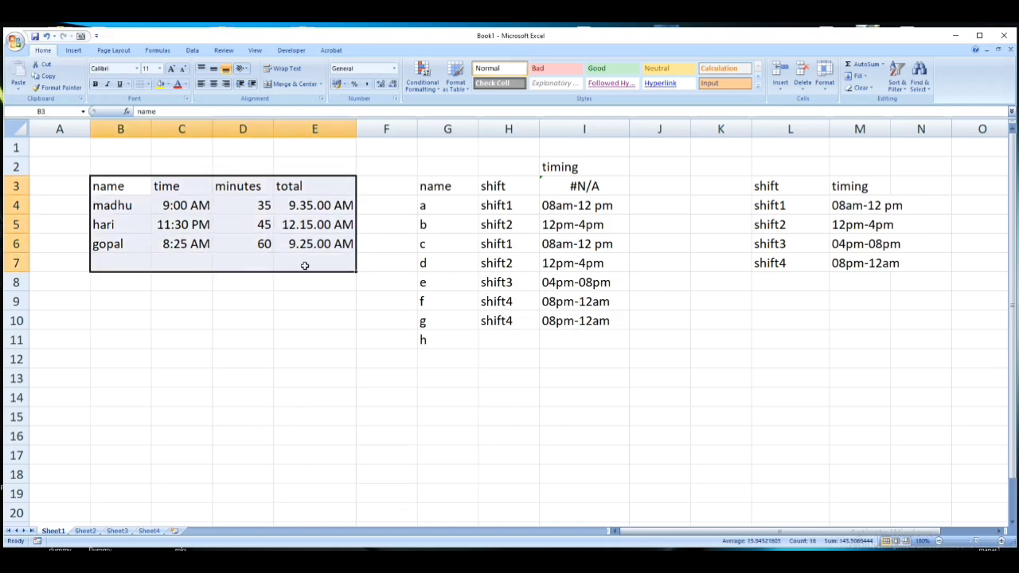
key("Delete")
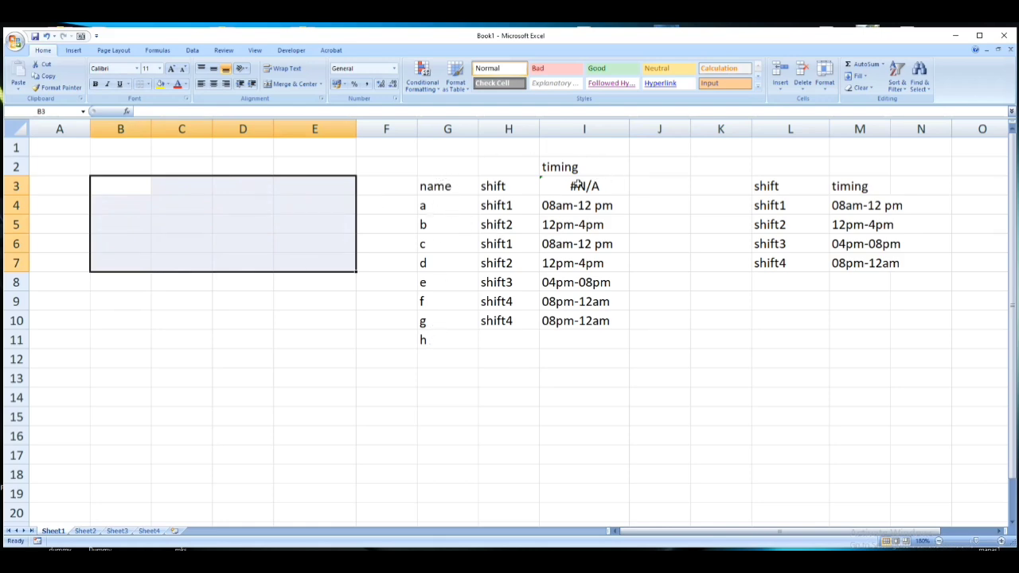
Move the timing heading from I2 to I3, replacing the existing contents of I3
left_click(554, 170)
left_click_drag(555, 170, 564, 187)
left_click(490, 332)
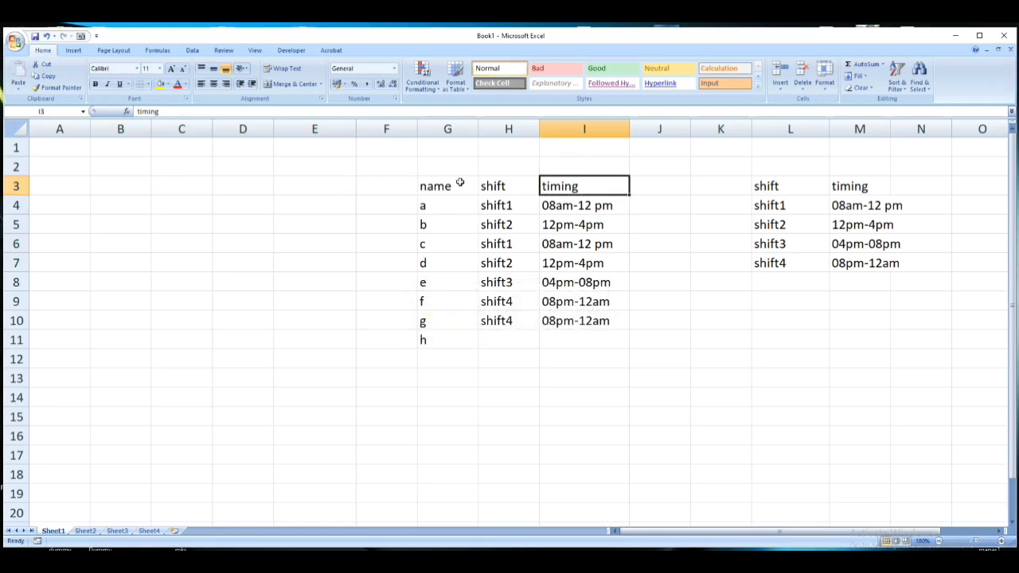
Clear the timings in I4:I10 and make the name, shift and timing headings in G3:I3 bold
left_click_drag(547, 207, 605, 332)
key("Delete")
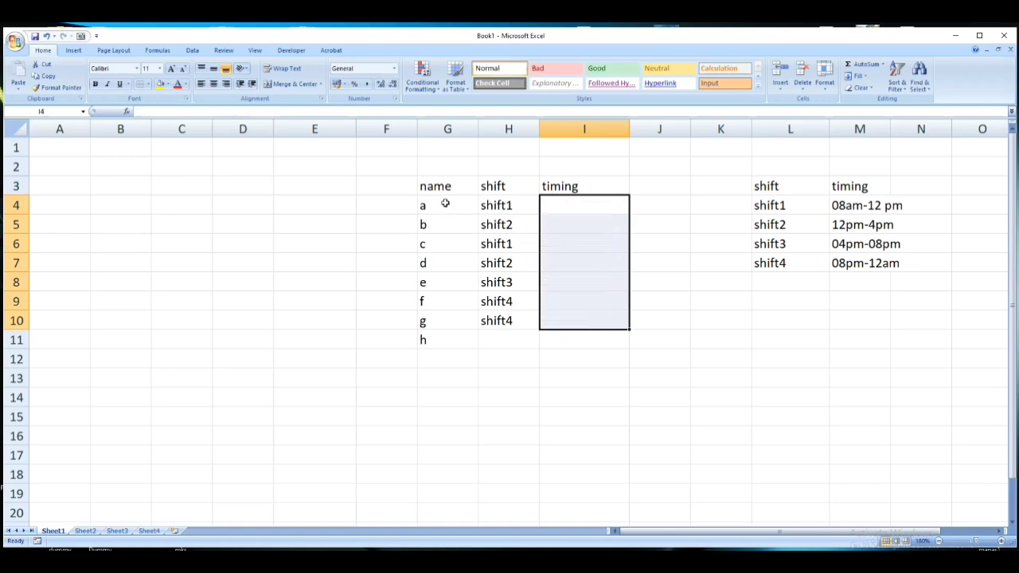
left_click(484, 190)
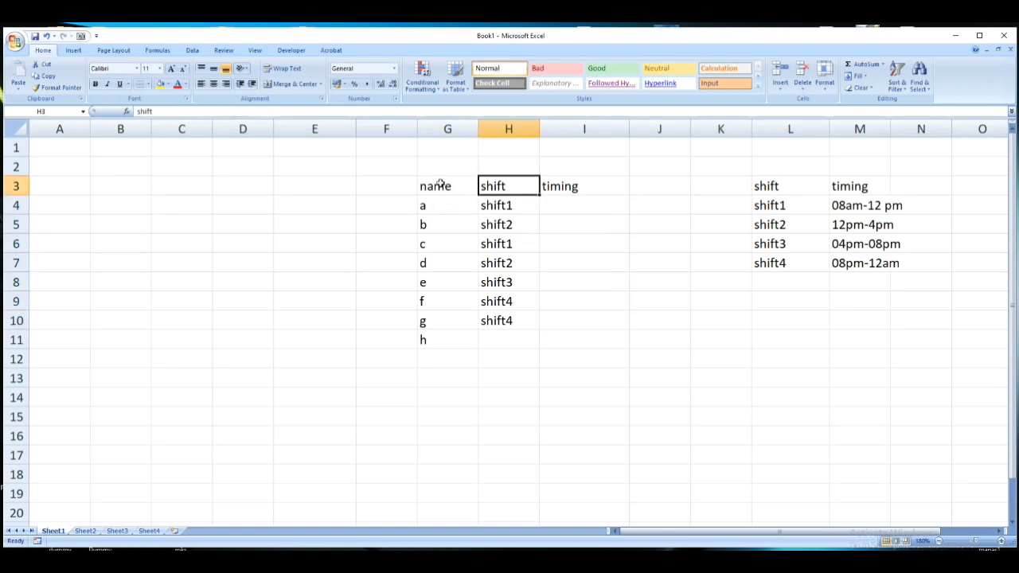
left_click_drag(434, 184, 573, 339)
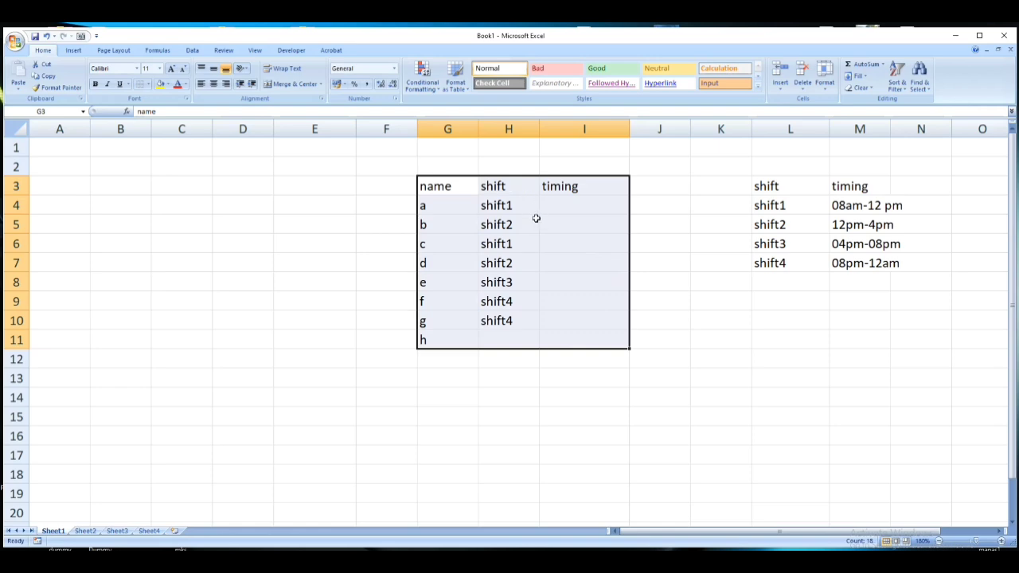
left_click_drag(452, 190, 559, 187)
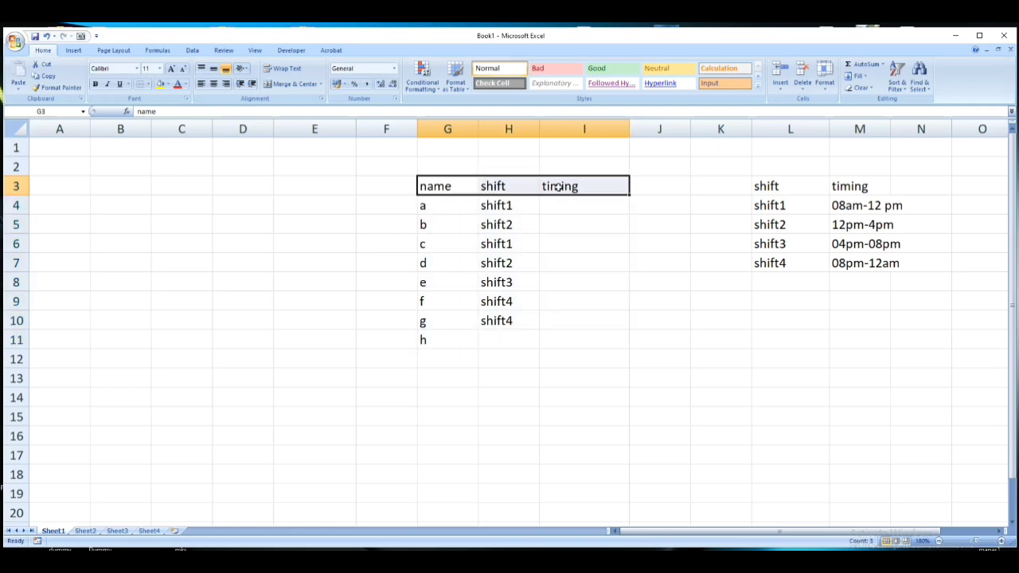
left_click(94, 84)
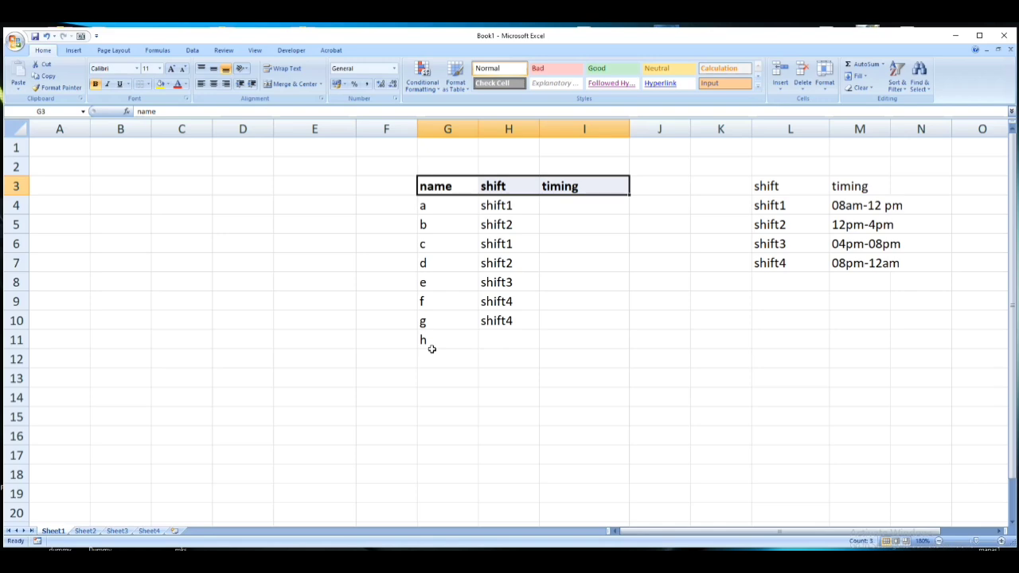
Widen column M to fit the shift timings and enter shift3 in H11 as the shift for h
left_click_drag(763, 191, 888, 267)
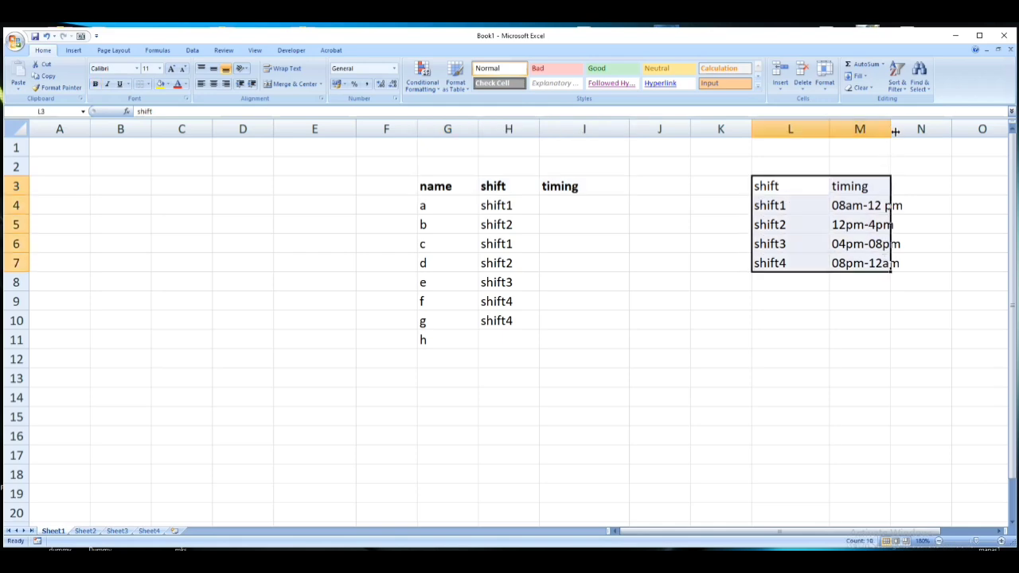
left_click_drag(892, 130, 917, 139)
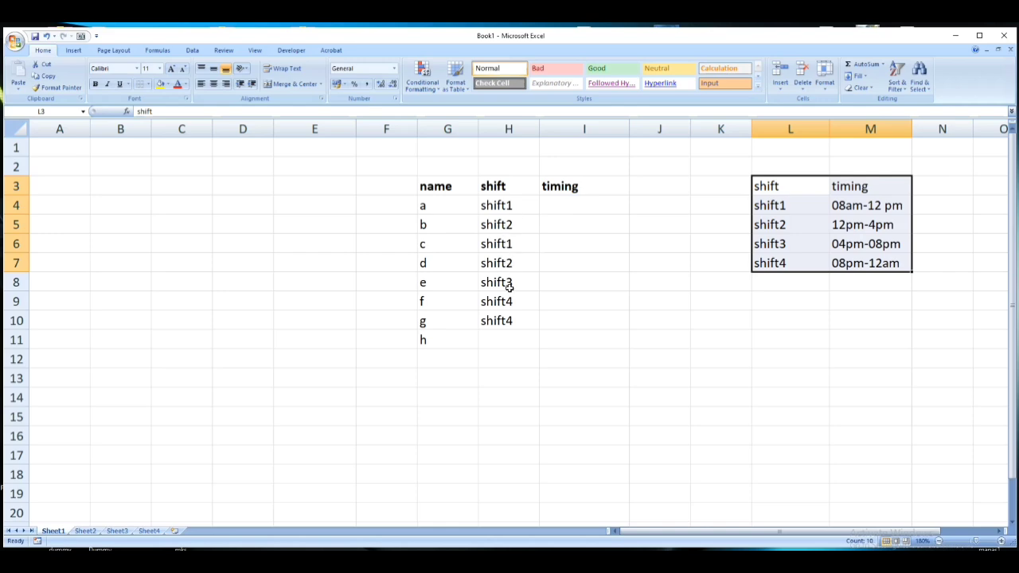
left_click(509, 340)
type("shi")
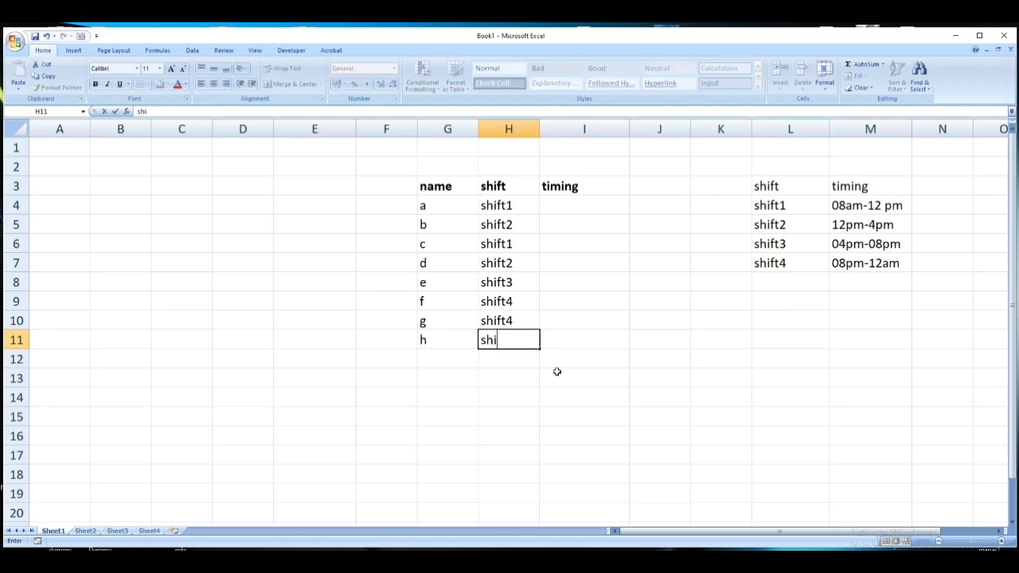
type("ft3")
key("Return")
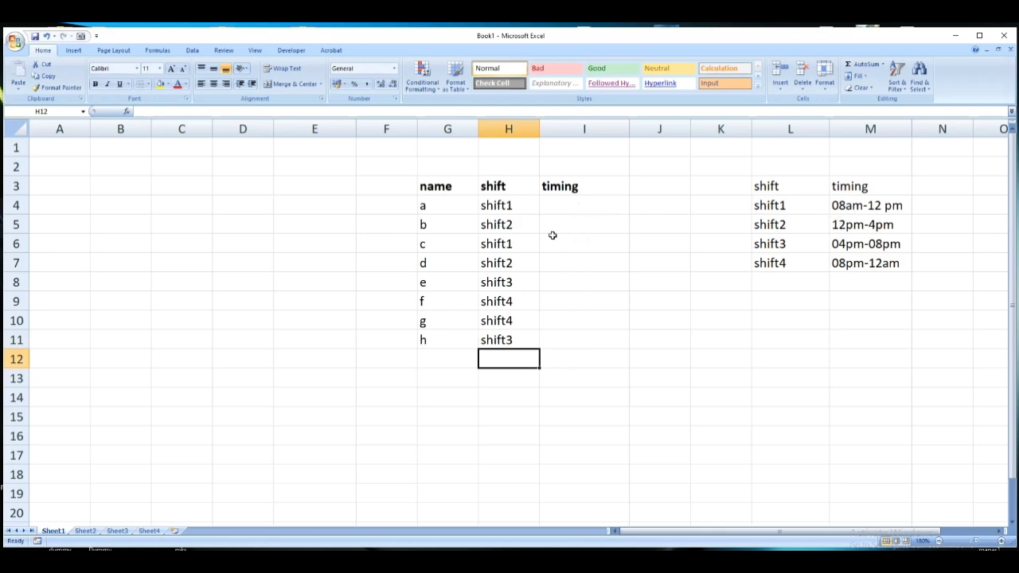
left_click(567, 205)
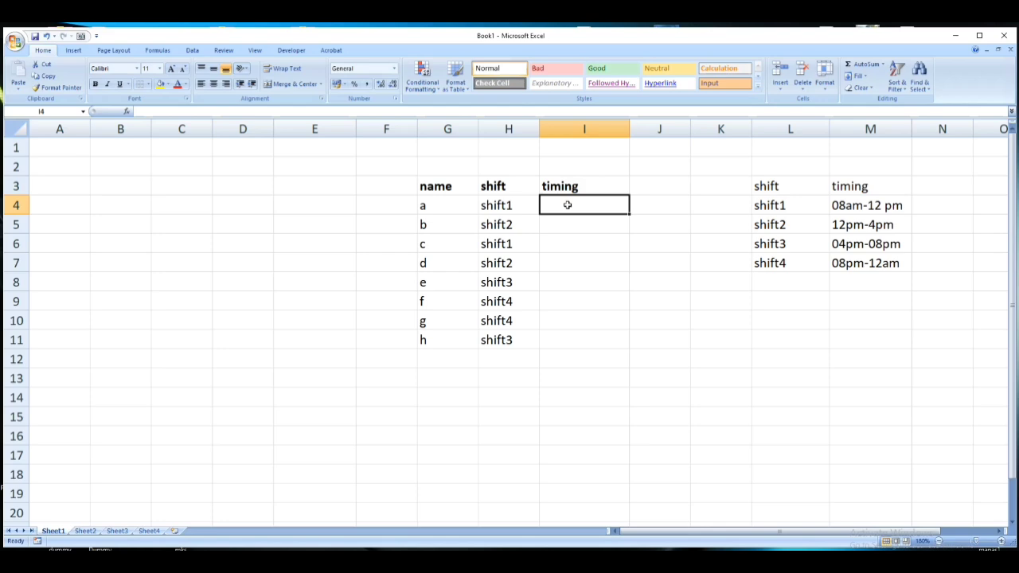
type("=")
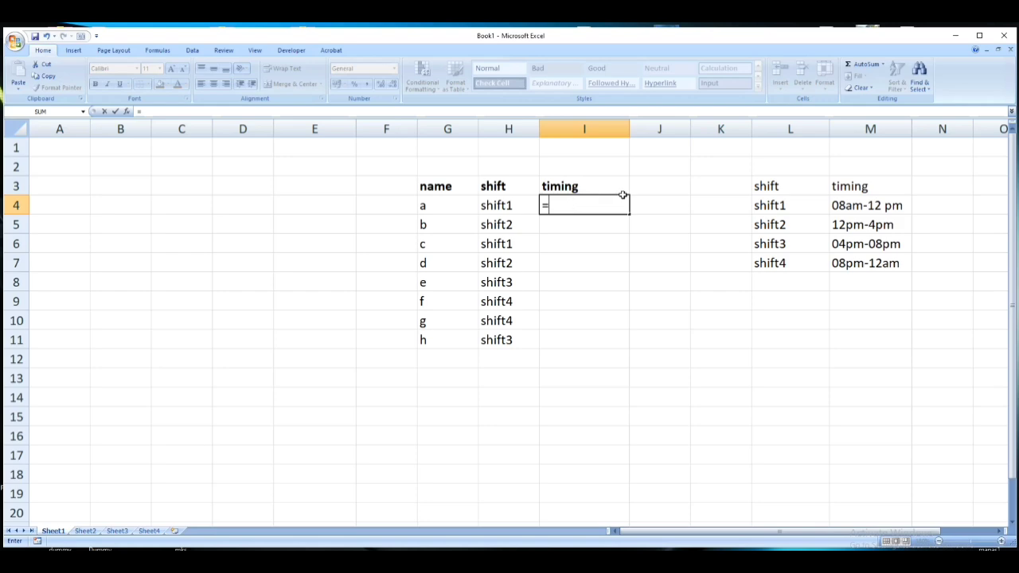
key("BackSpace")
Start a LOOKUP formula for the selected range I4:I11, with H4 as the lookup value
left_click_drag(577, 233, 583, 346)
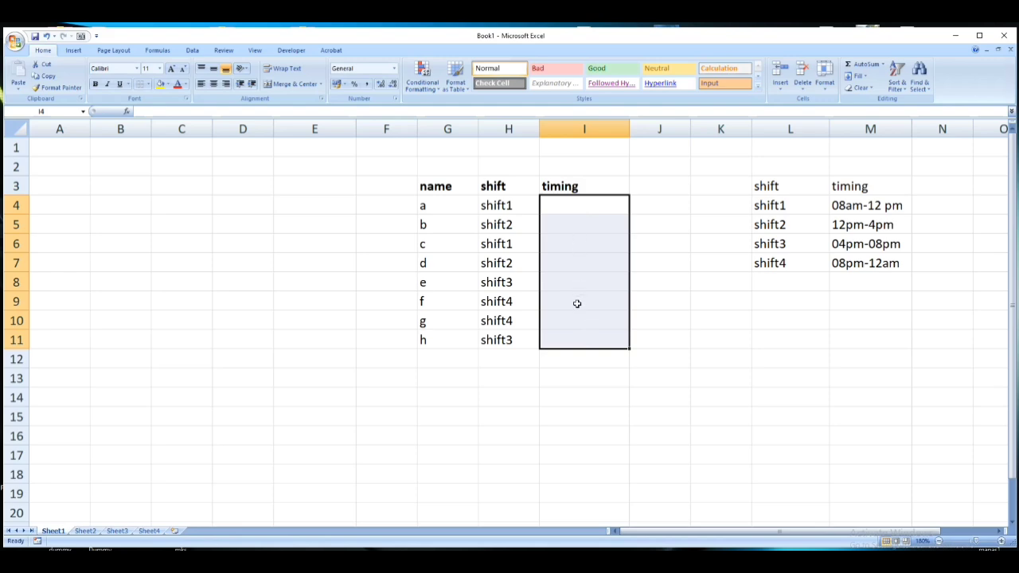
type("=")
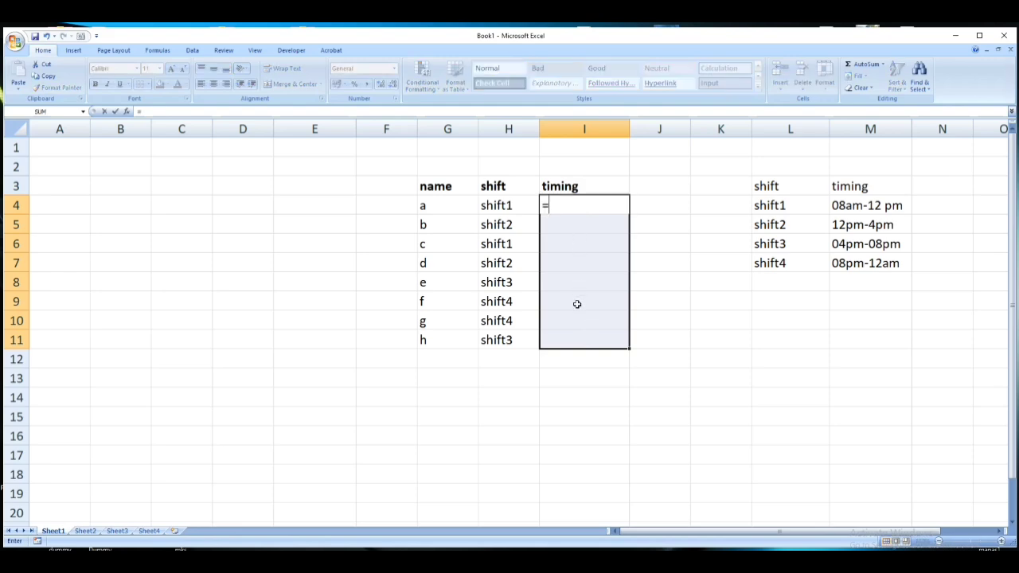
type("loo")
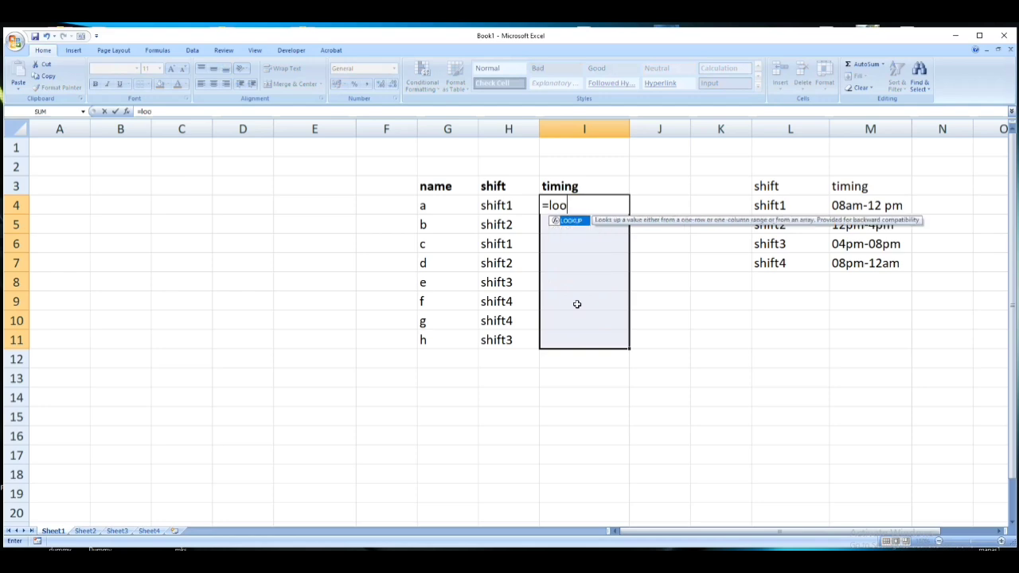
type("k`")
key("Return")
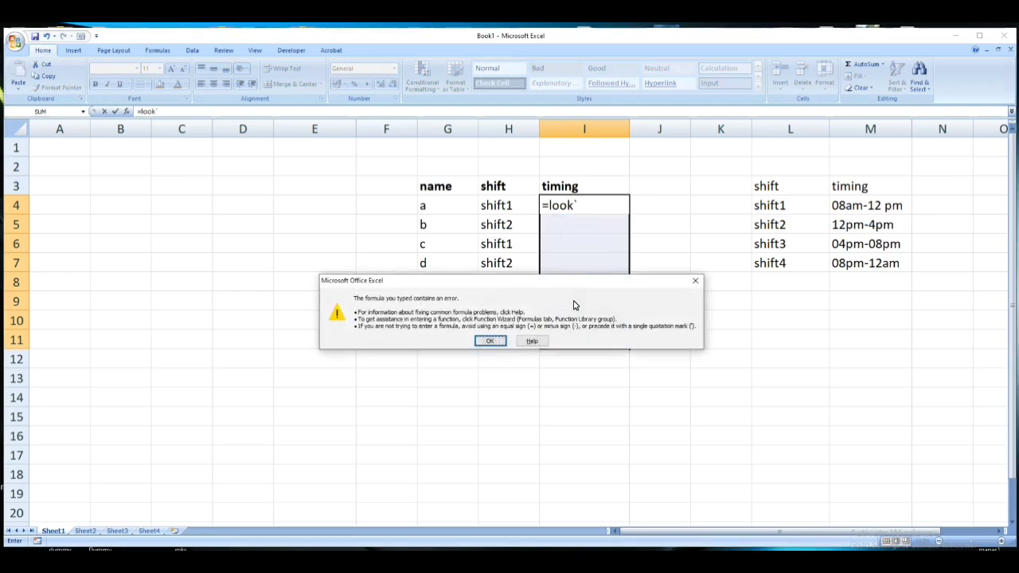
key("Return")
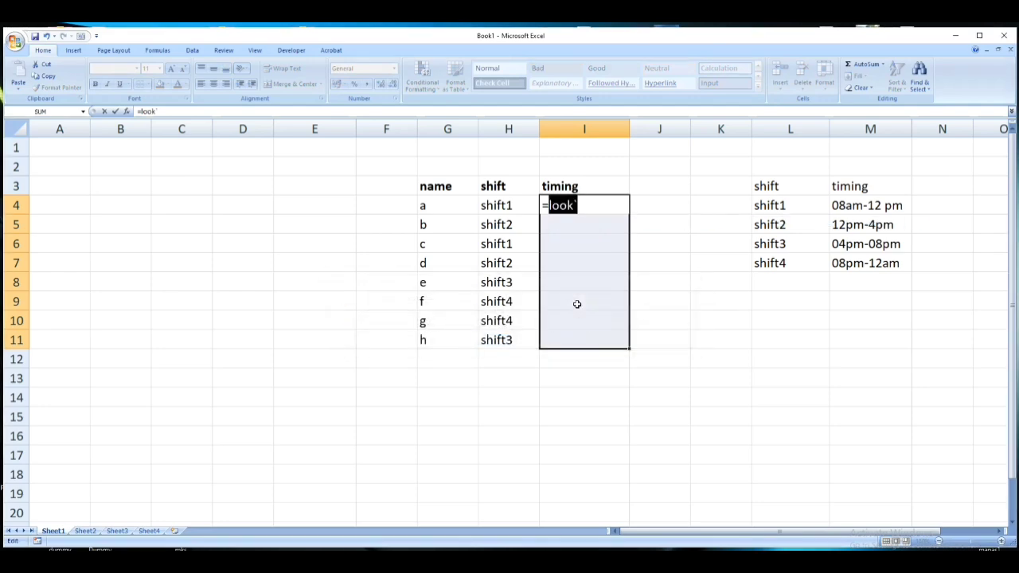
type("look")
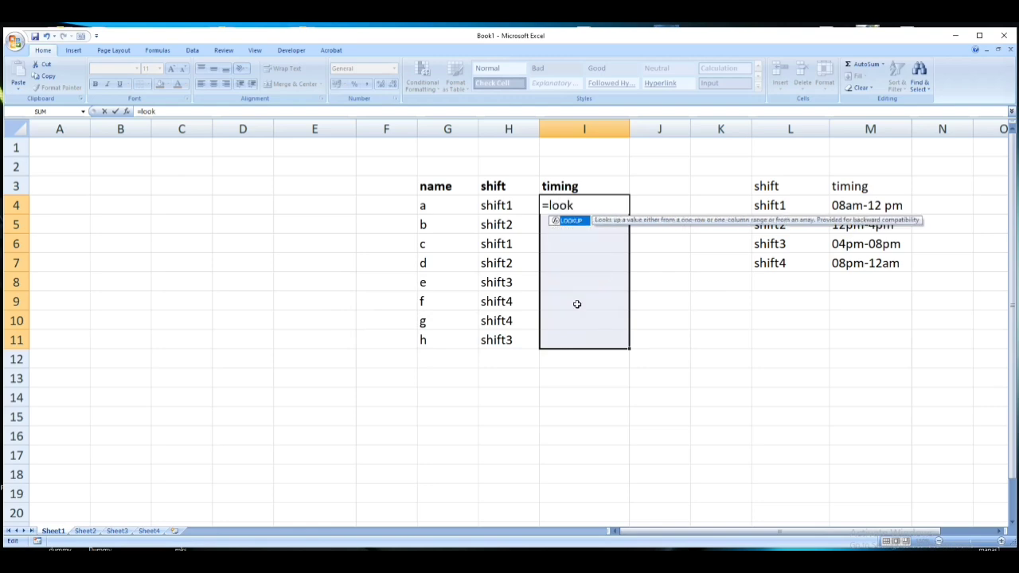
key("Tab")
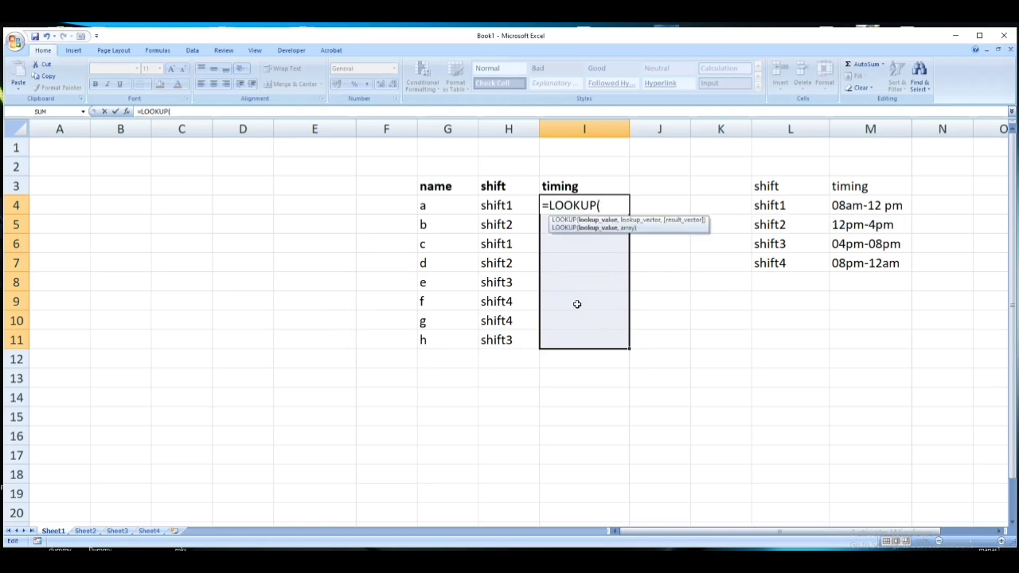
left_click(503, 206)
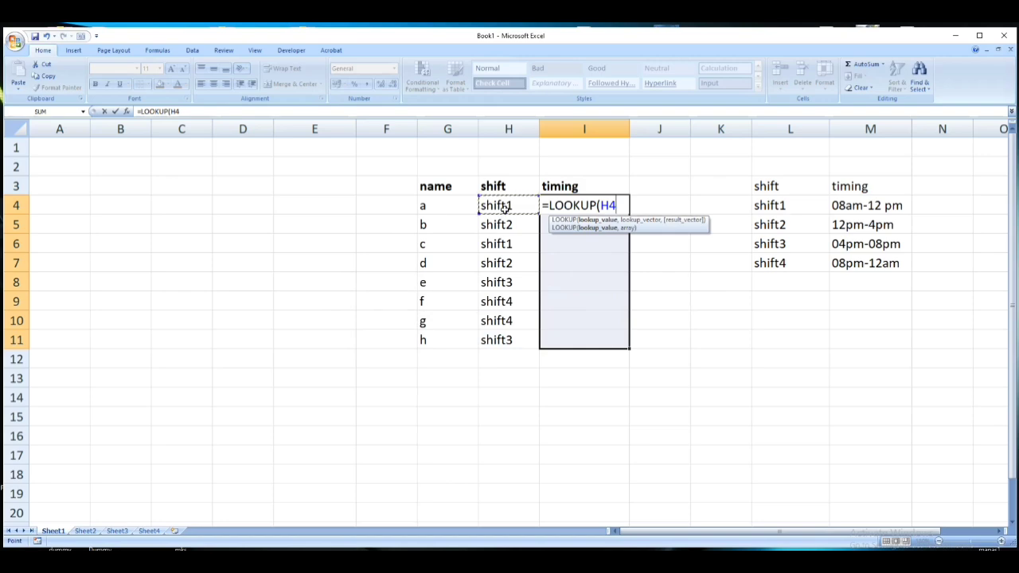
type(",")
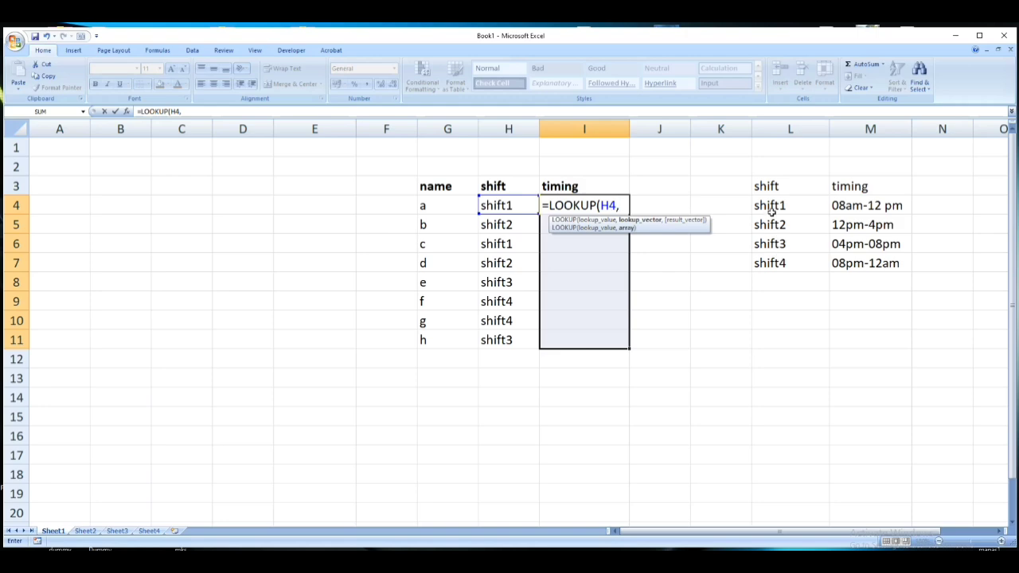
Add the shift names in L4:L7 as the lookup vector, using the absolute reference $L$4:$L$7
left_click_drag(770, 209, 776, 265)
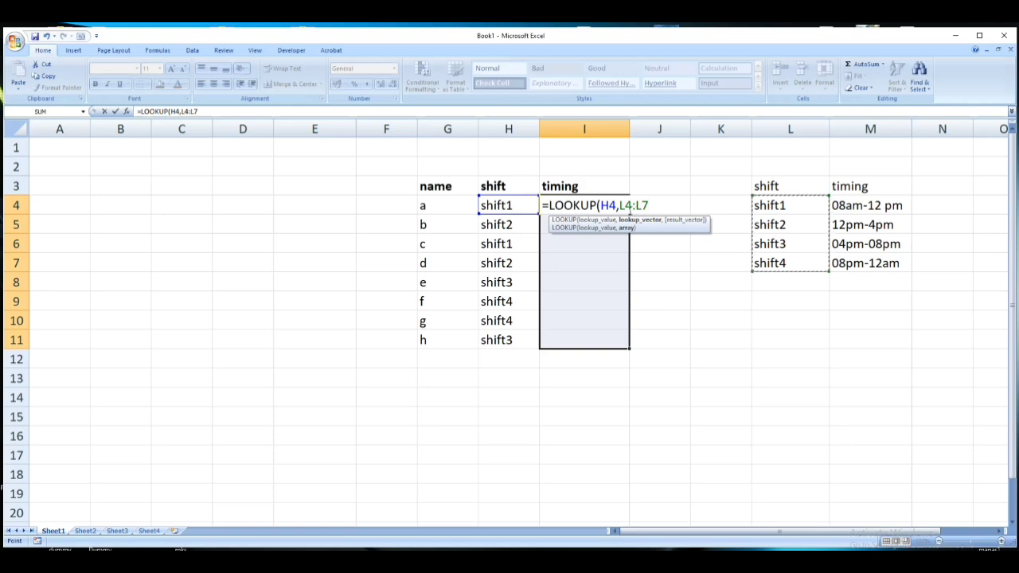
left_click(622, 210)
type("$")
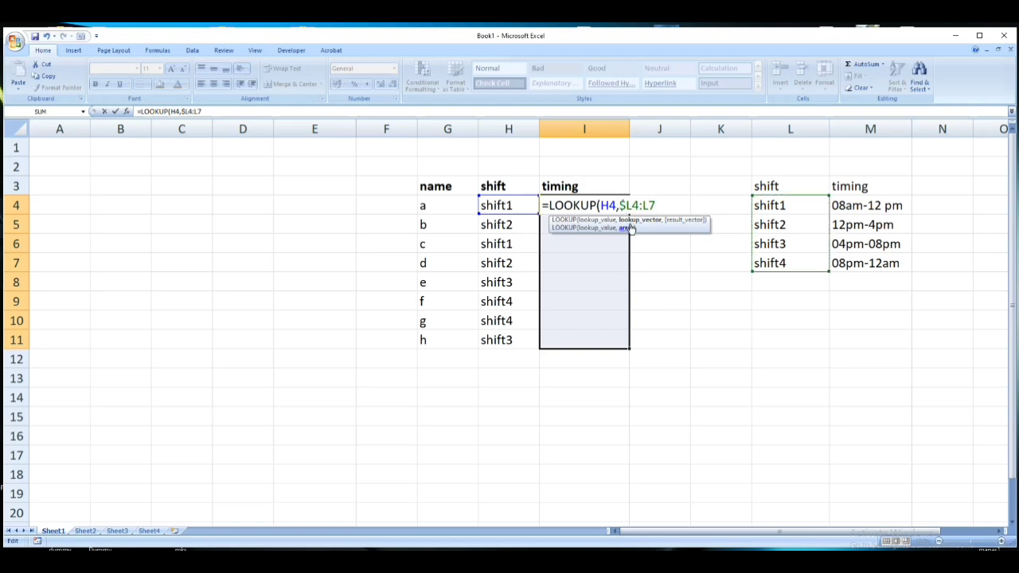
key("Right")
type("$")
key("Right")
type("$")
key("Right")
type("$")
key("Right")
type(",")
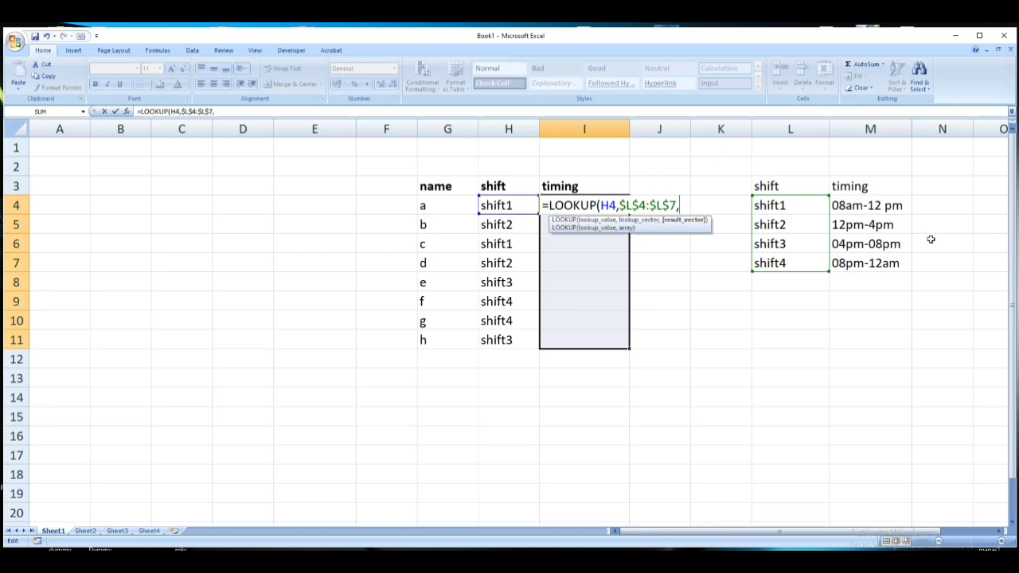
Add the absolute range $M$4:$M$7 as the result vector and enter the LOOKUP formula in all of I4:I11
left_click_drag(847, 209, 854, 267)
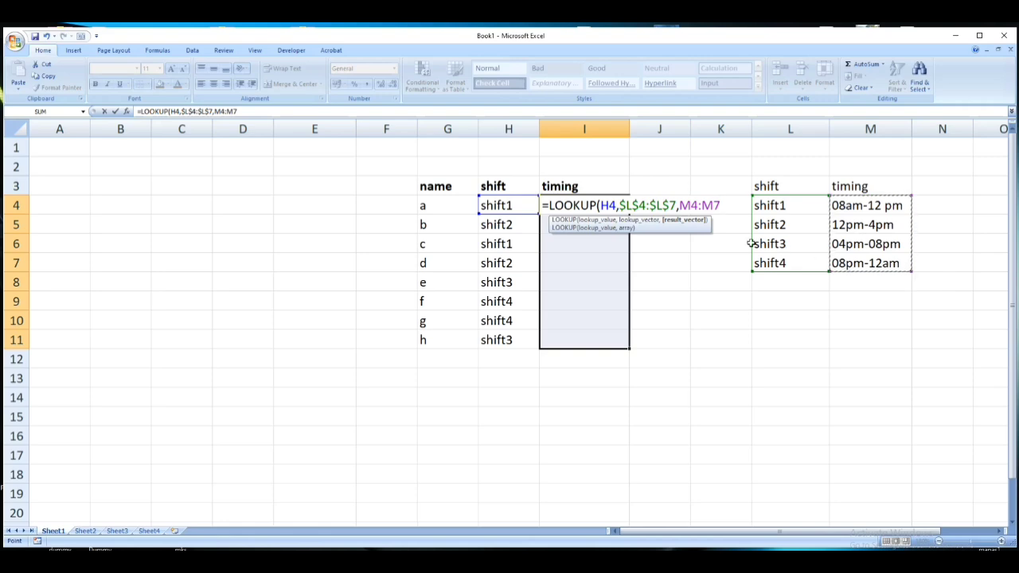
left_click(681, 207)
type("$")
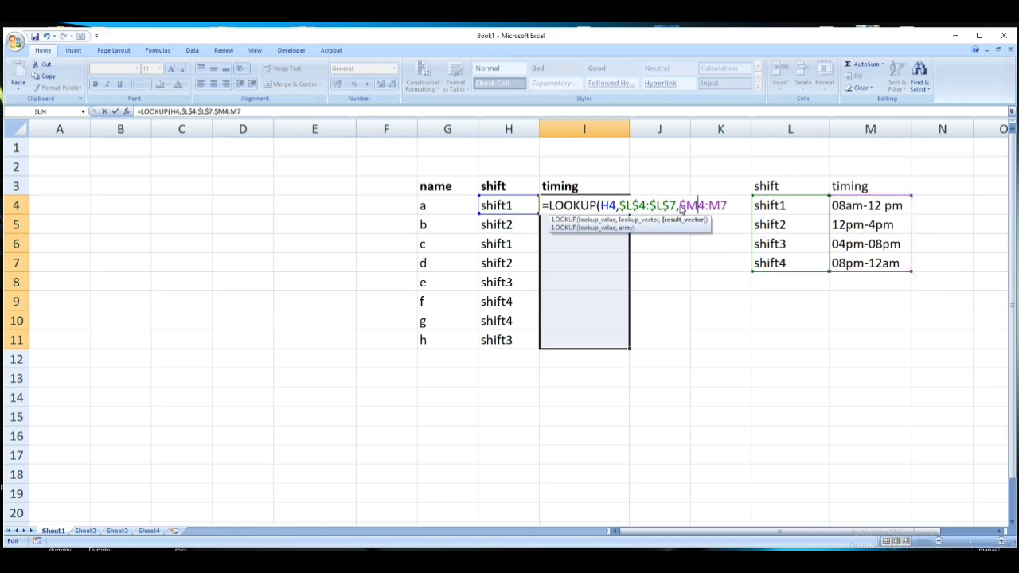
type("$")
key("Right")
type("$M")
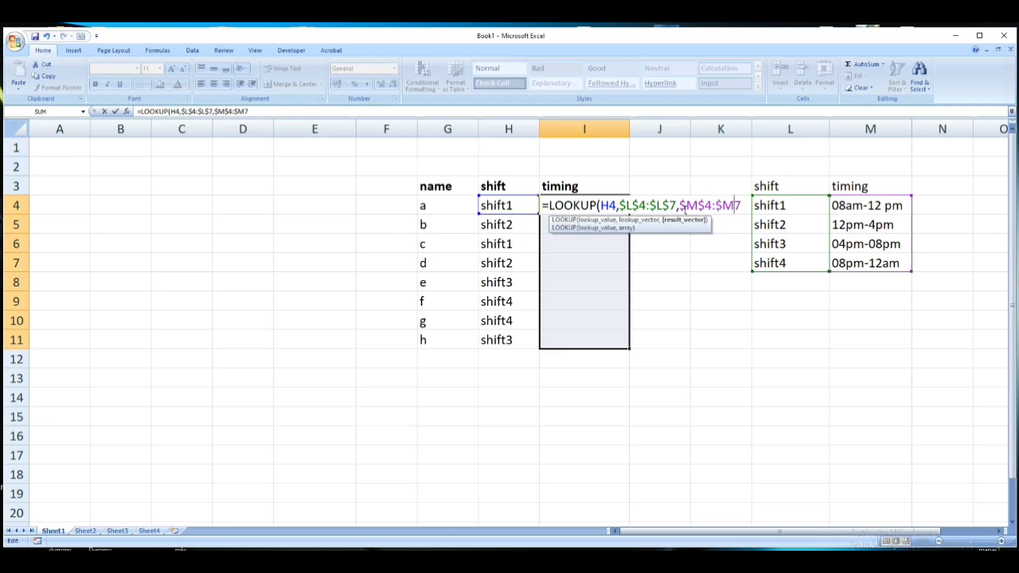
type("$7)")
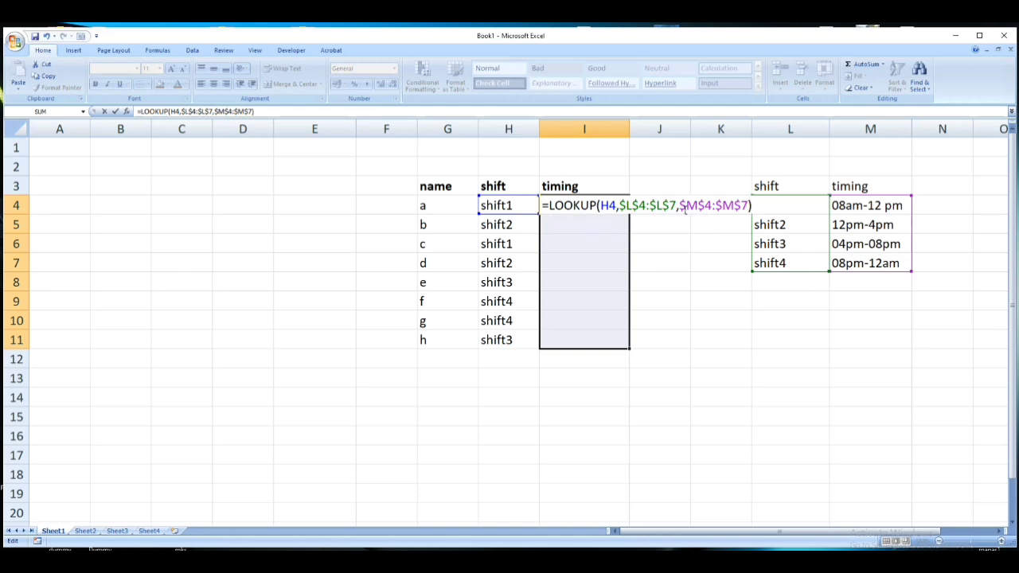
key("ctrl+Return")
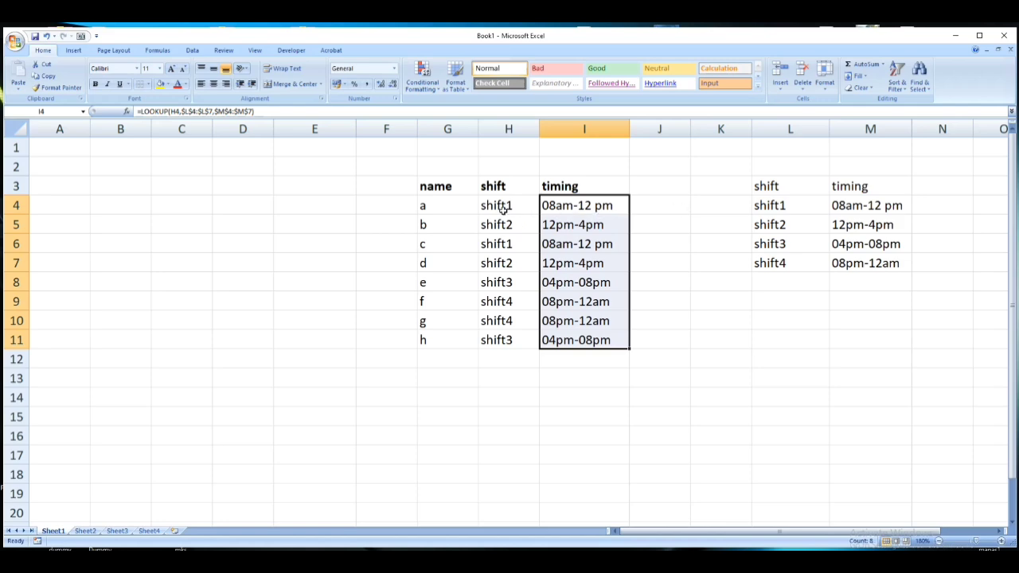
left_click_drag(507, 210, 569, 208)
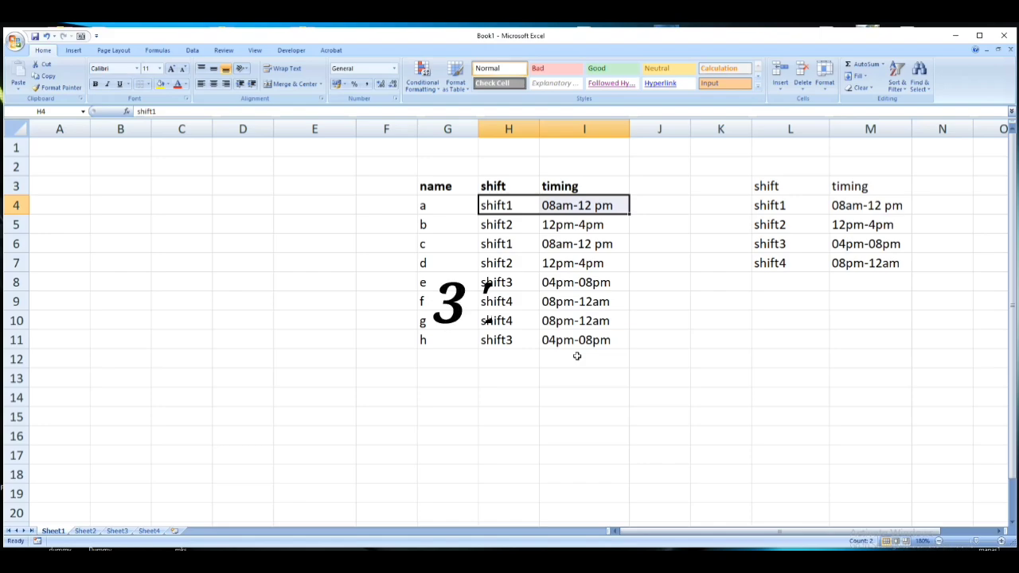
Switch to Sheet2 and enlarge the view of the name list to 180%
left_click(85, 530)
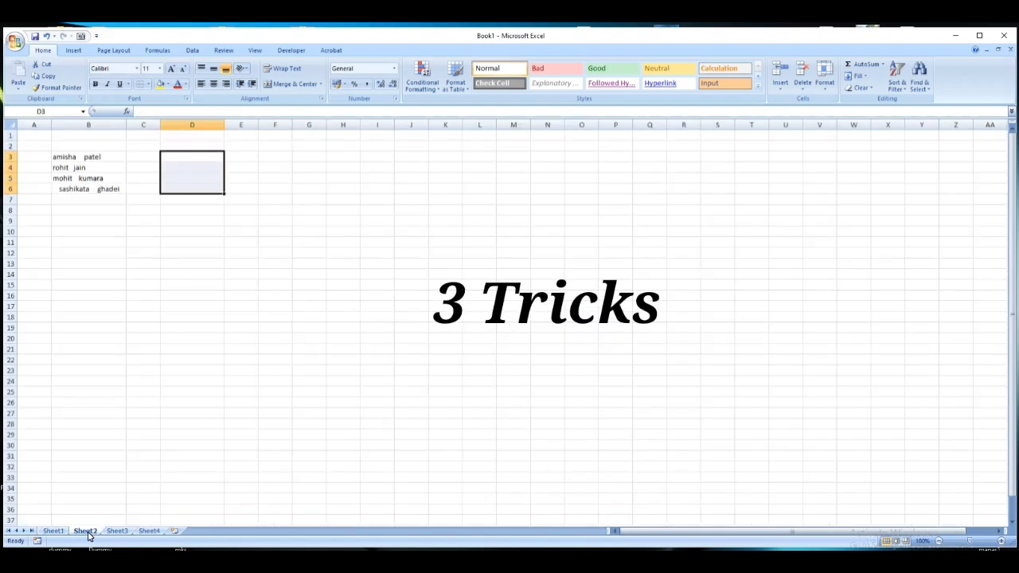
left_click(72, 158)
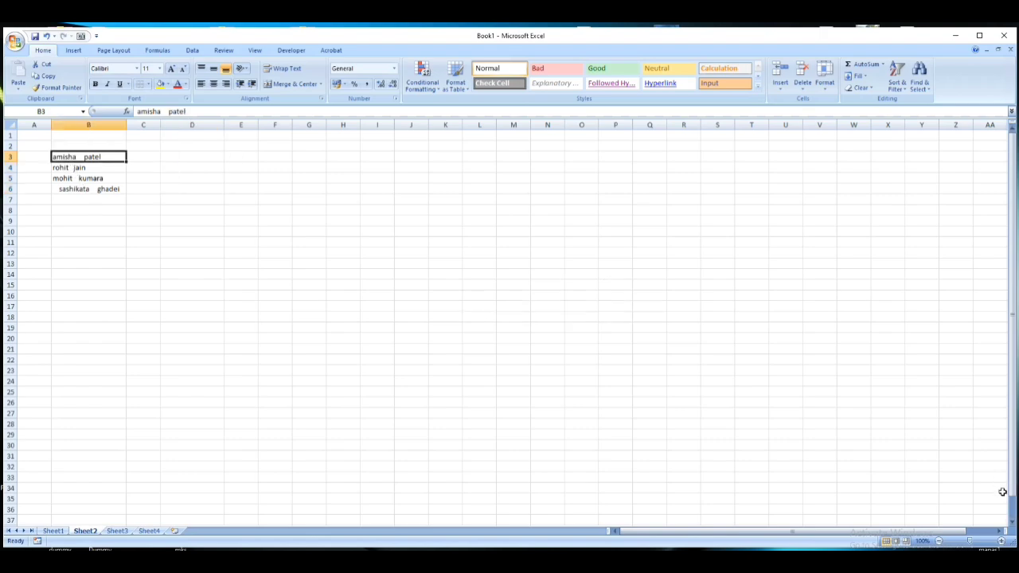
left_click(1001, 541)
left_click(1001, 541)
left_click(1001, 541)
left_click(1002, 542)
left_click(1001, 541)
left_click(1002, 541)
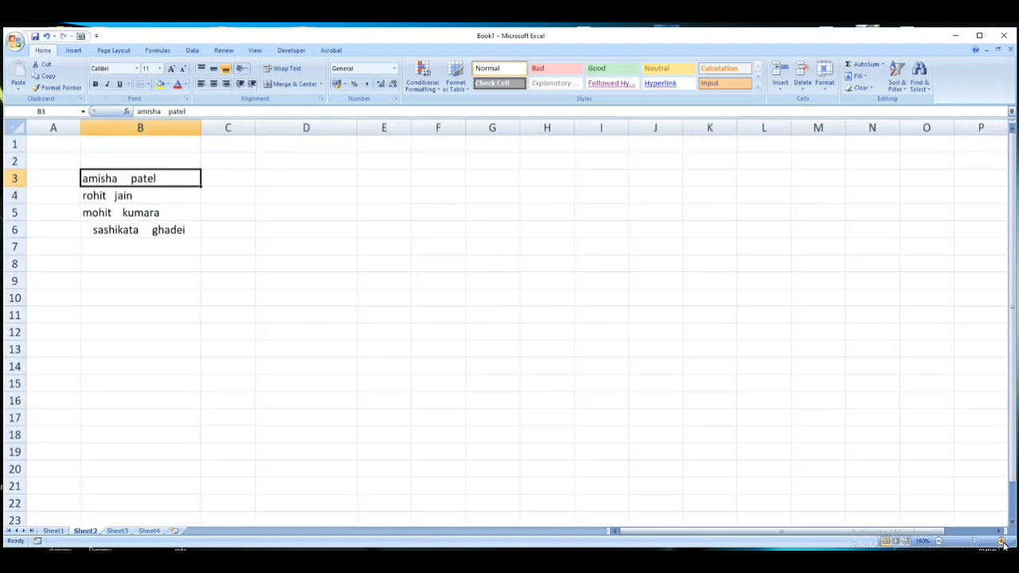
left_click(1001, 542)
left_click(1001, 542)
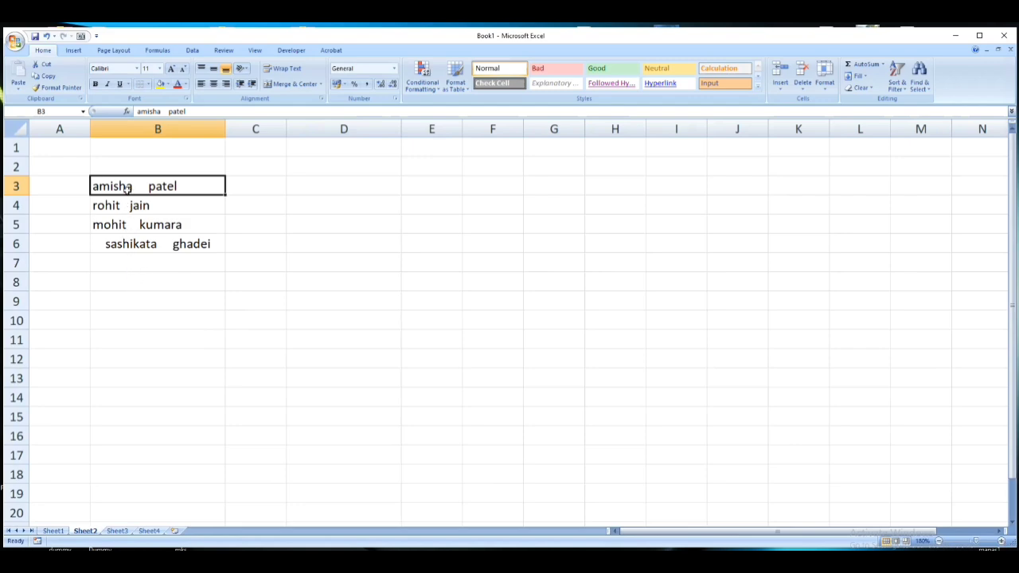
Enter a TRIM formula in C3 that refers to the name range B3:B6
left_click_drag(125, 190, 134, 247)
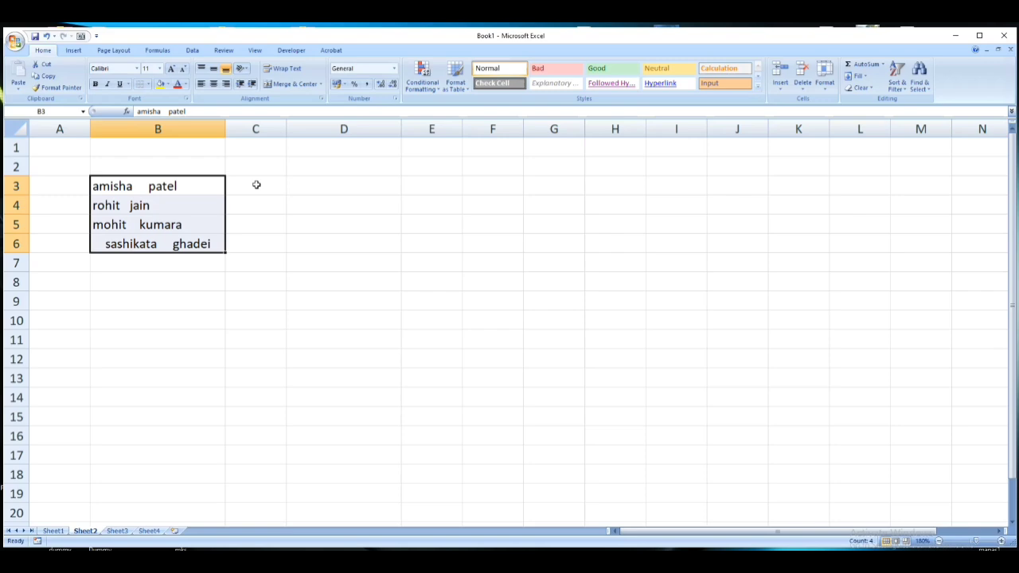
left_click(256, 188)
left_click_drag(113, 188, 138, 246)
left_click(267, 190)
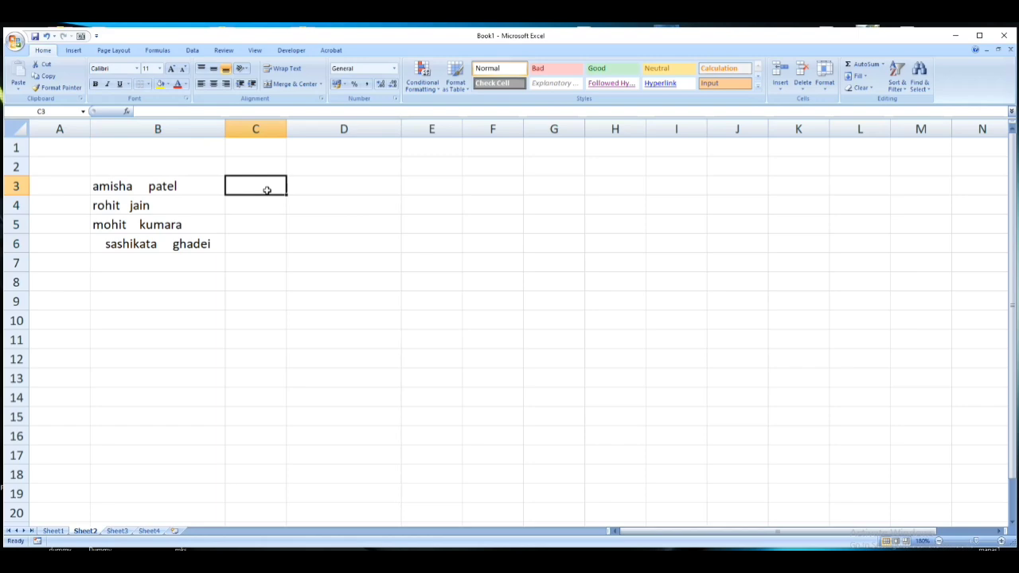
type("=tr")
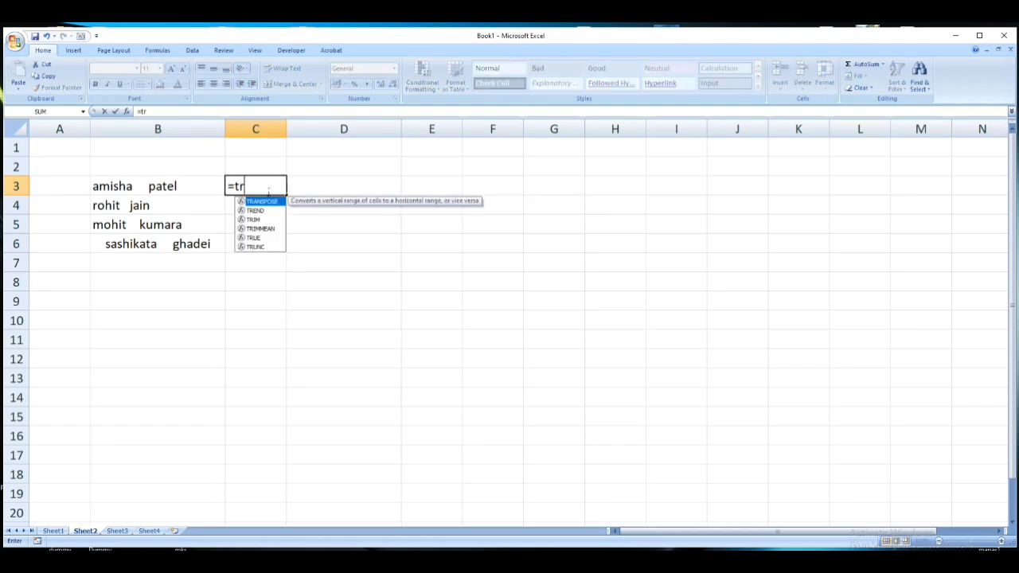
type("im")
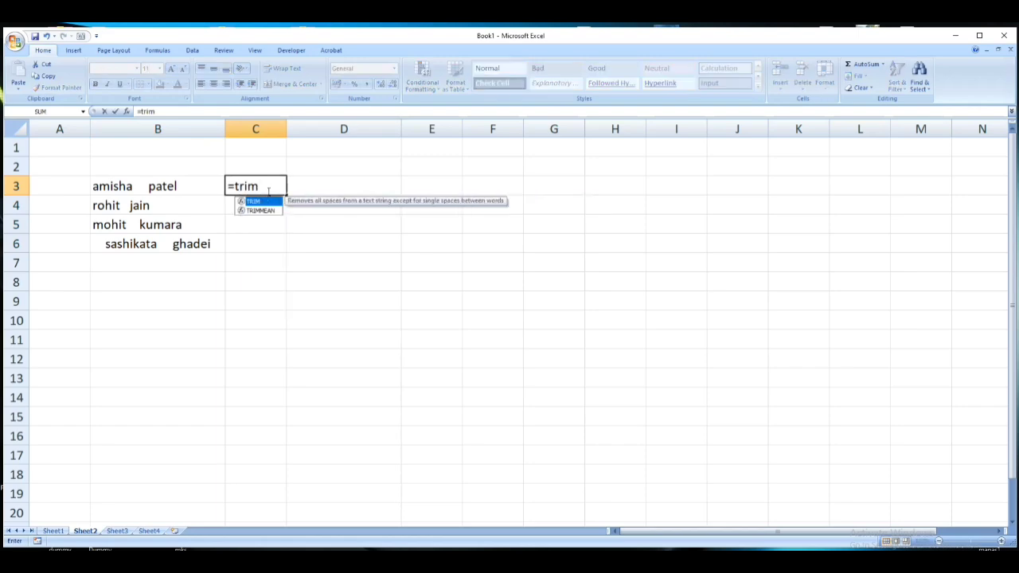
key("Tab")
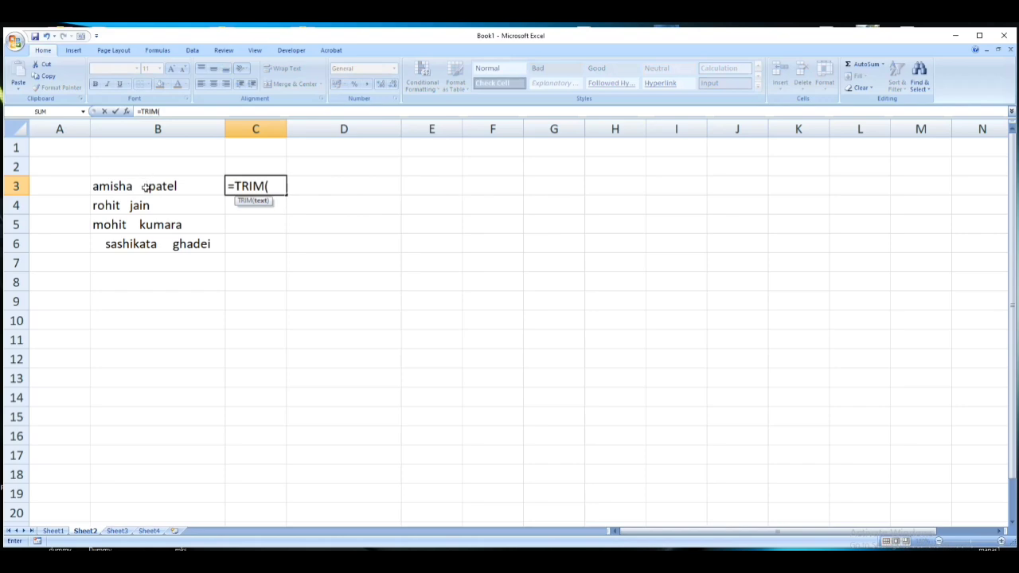
left_click_drag(146, 186, 145, 244)
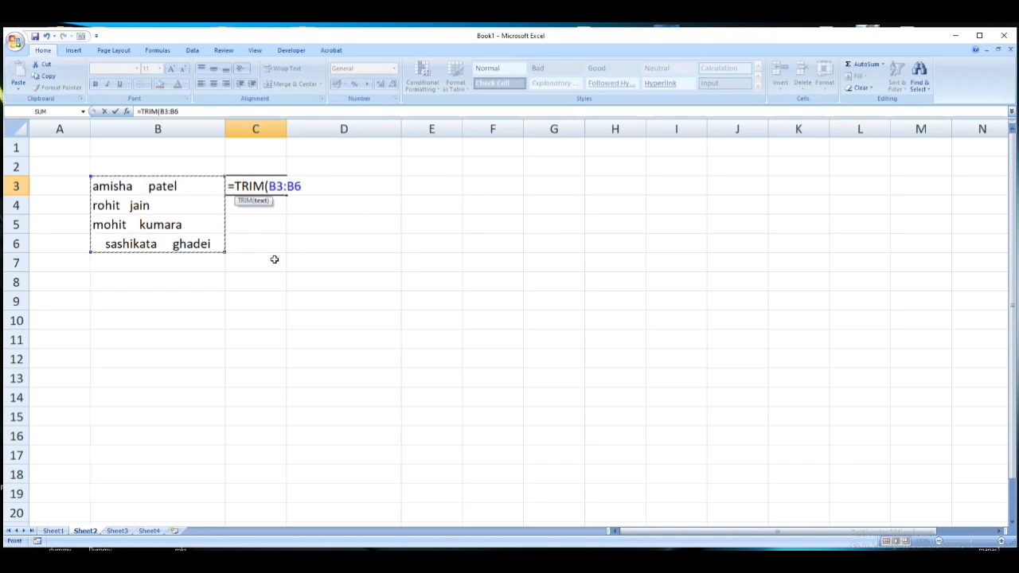
type(")")
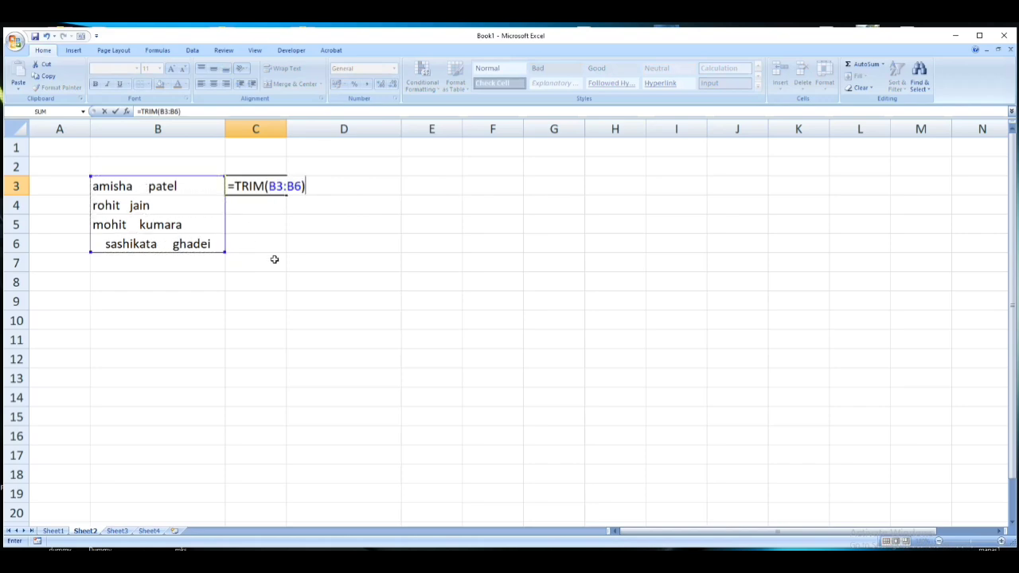
key("Return")
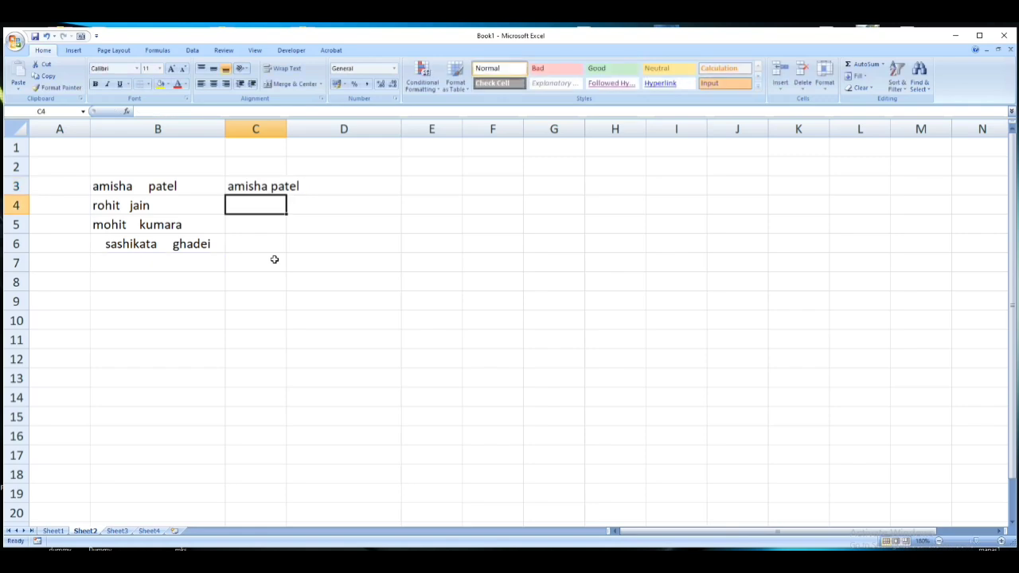
Copy the TRIM formula from C3 down to C6 and widen column C to fit the full names
left_click(273, 190)
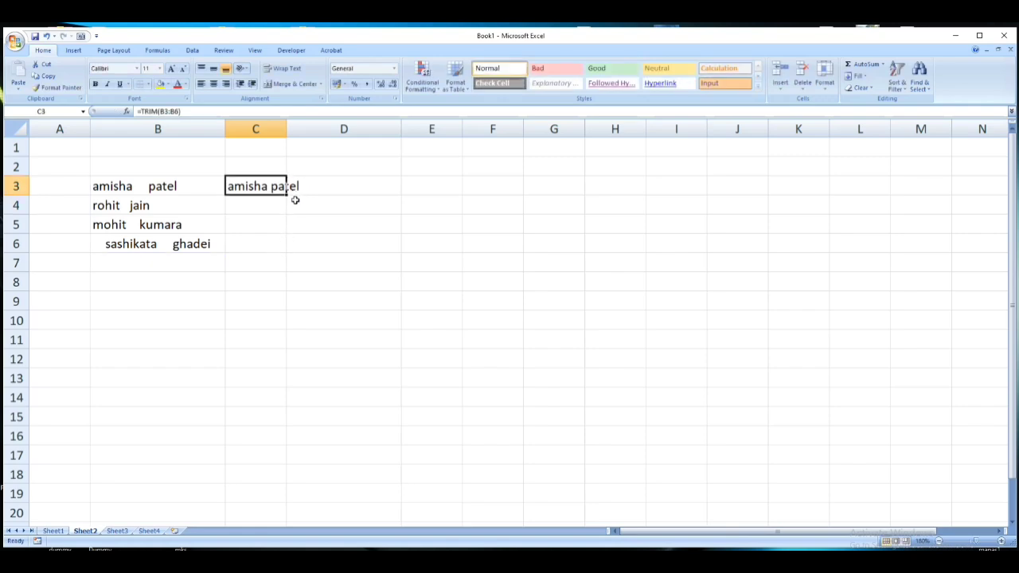
left_click_drag(287, 195, 291, 246)
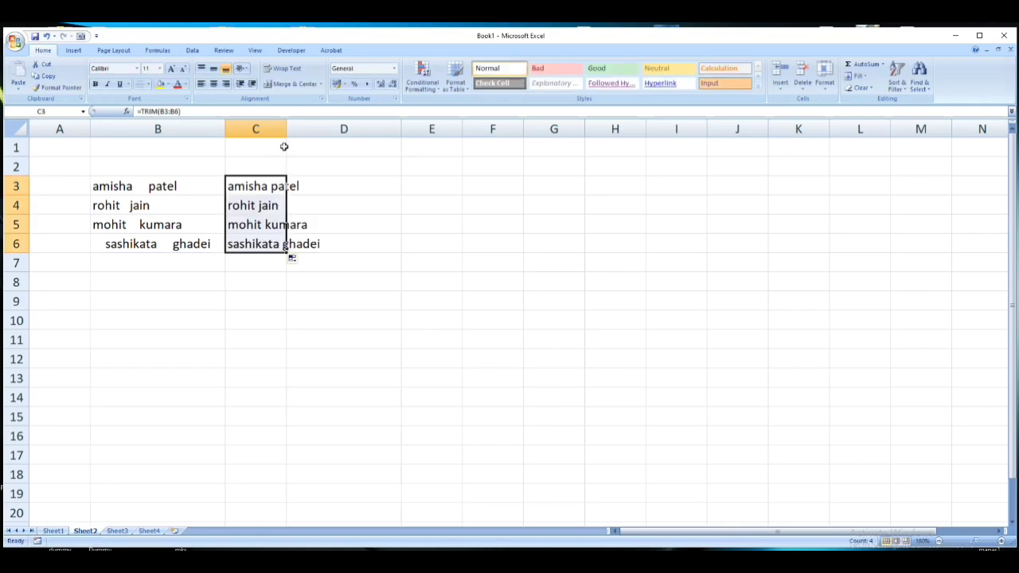
left_click_drag(289, 136, 328, 146)
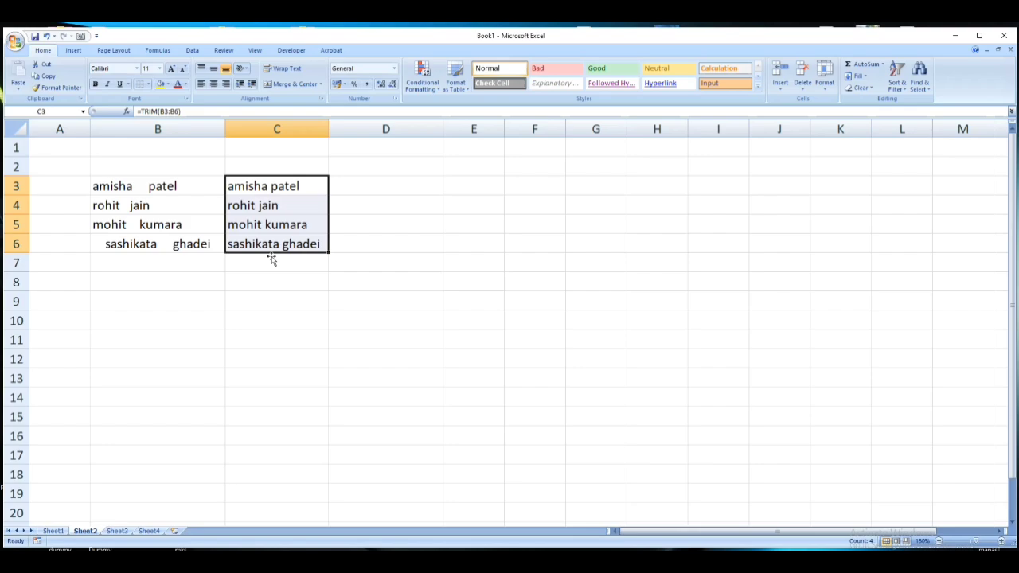
Switch to the To-do list spreadsheet in Google Sheets and clear the existing fruit results in C2:C6
left_click(124, 532)
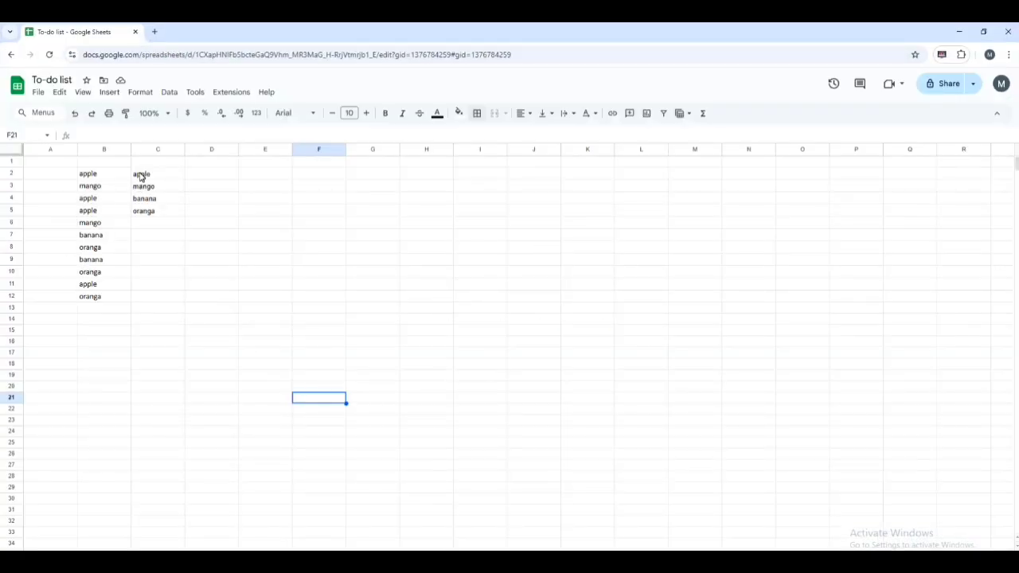
left_click_drag(140, 176, 155, 213)
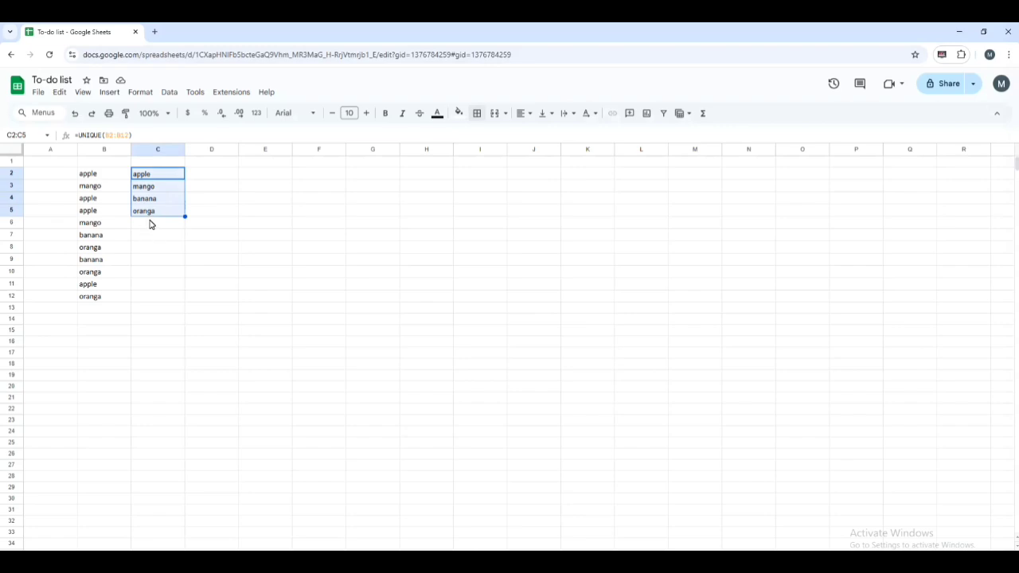
left_click_drag(151, 177, 162, 231)
key("Delete")
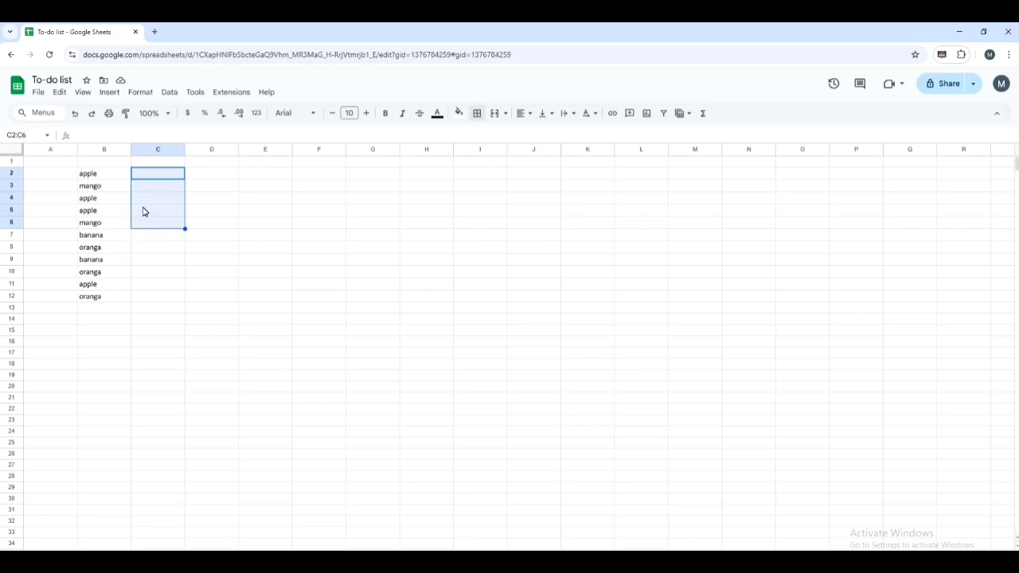
Enter a UNIQUE formula in C2 that lists each fruit from B2:B12 once
left_click(157, 178)
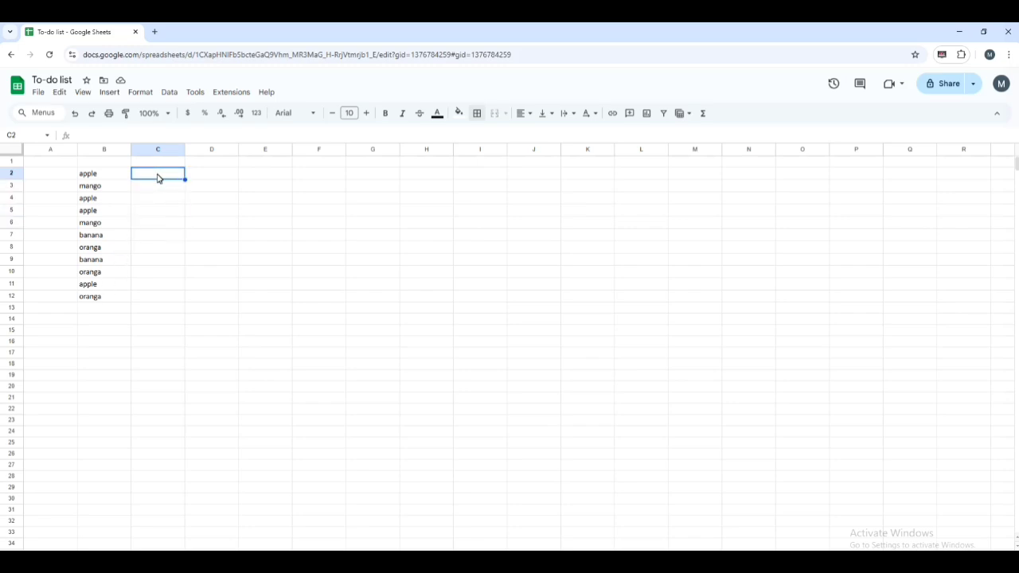
type("=uni")
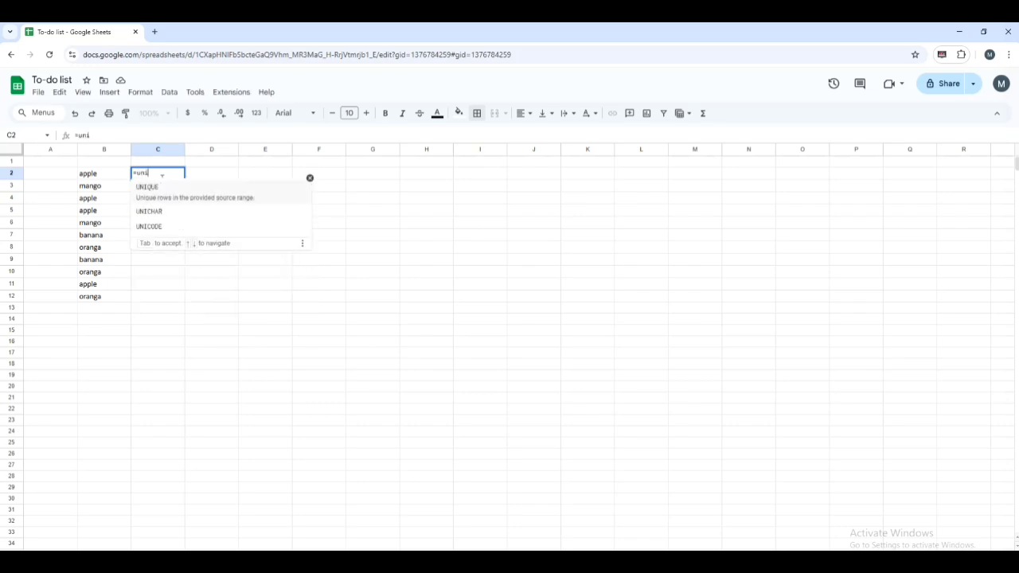
key("Tab")
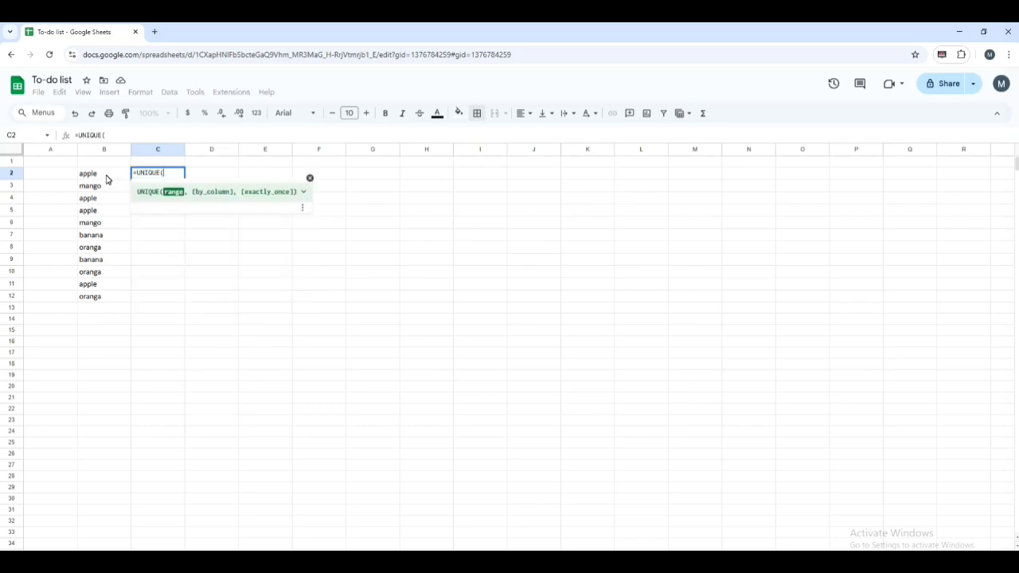
left_click_drag(106, 176, 110, 296)
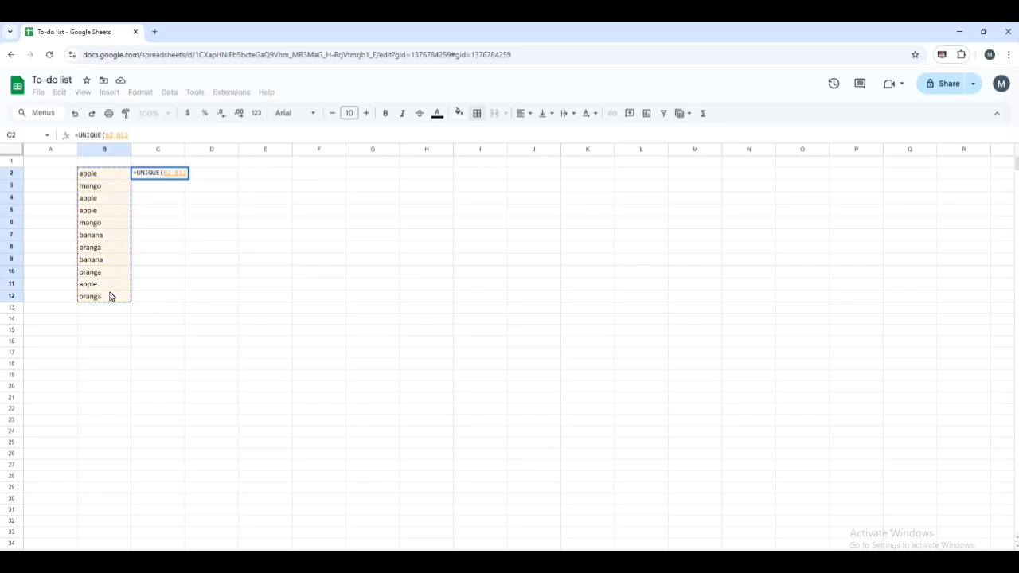
key("Return")
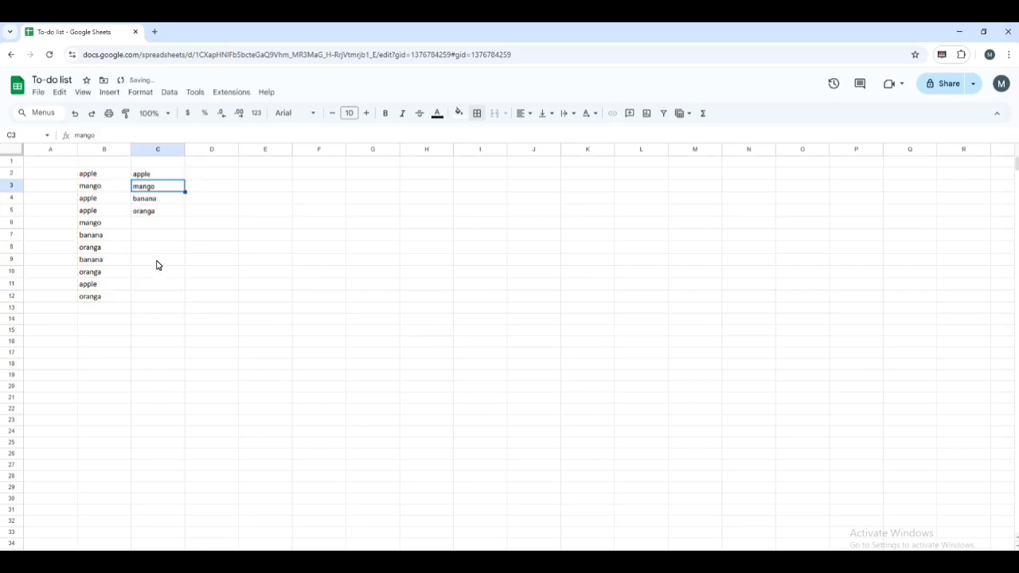
left_click(151, 226)
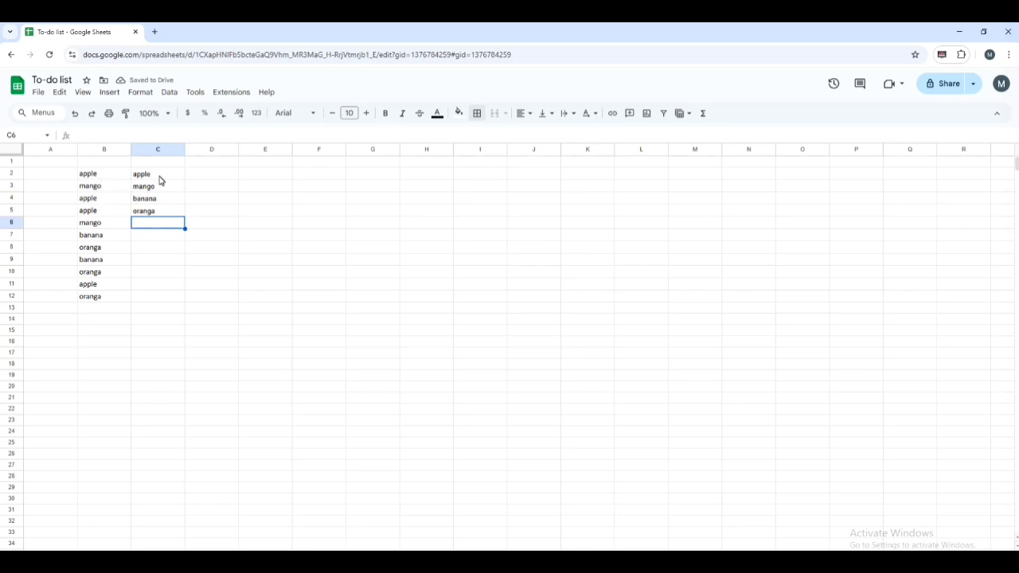
left_click_drag(157, 177, 159, 213)
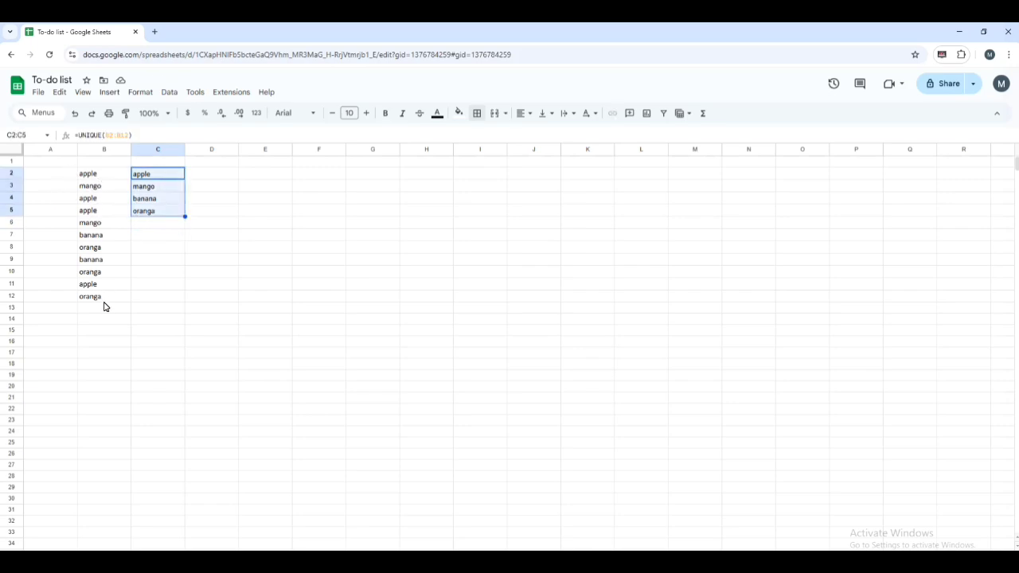
left_click(156, 236)
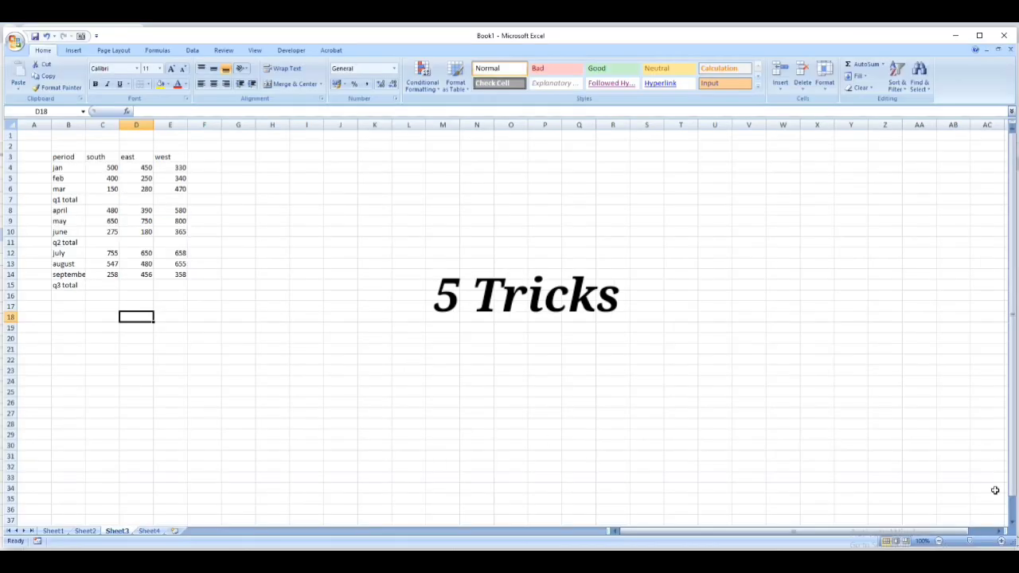
Switch to Sheet3 of the Excel workbook and make the table headings in B3:E3 bold and red
left_click(1001, 541)
left_click(1001, 541)
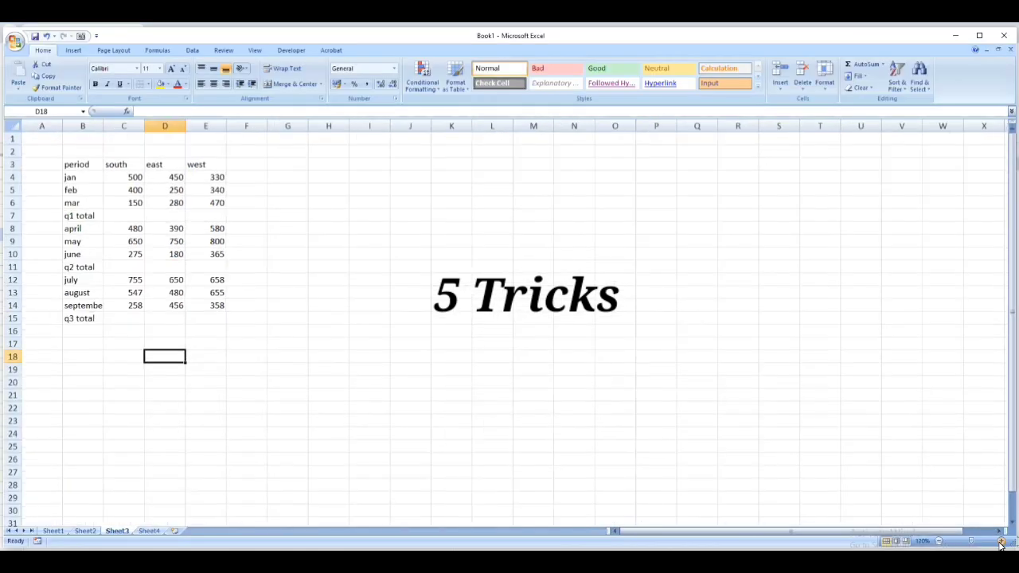
left_click(1001, 541)
left_click(1002, 541)
left_click(1001, 541)
left_click(1002, 541)
left_click(1001, 542)
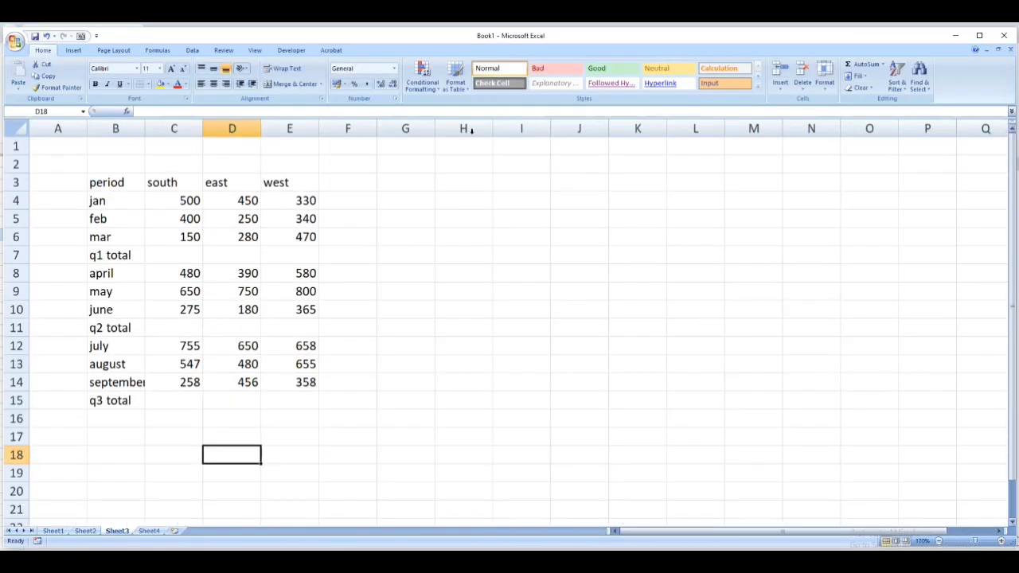
left_click_drag(113, 189, 294, 185)
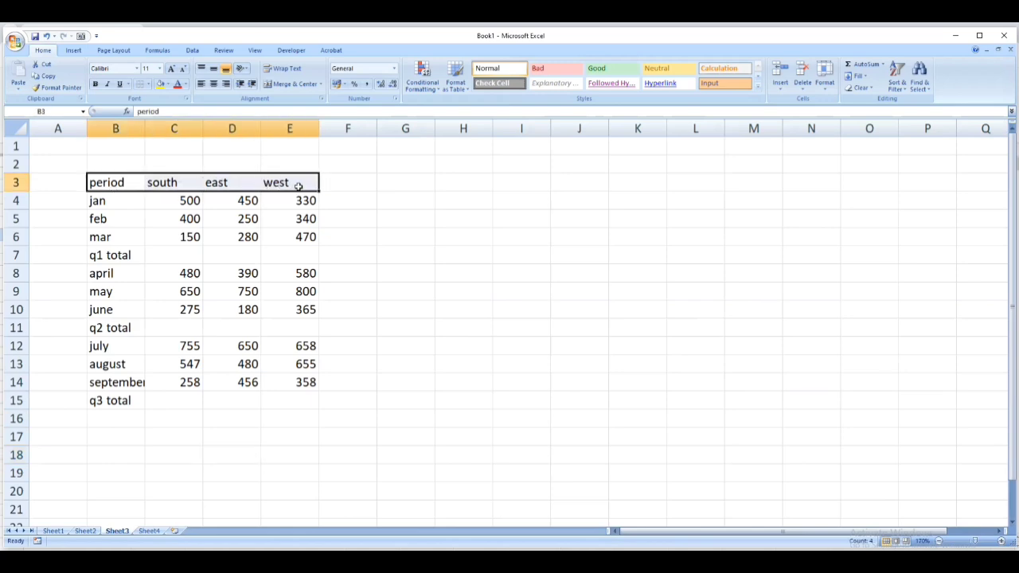
left_click(95, 83)
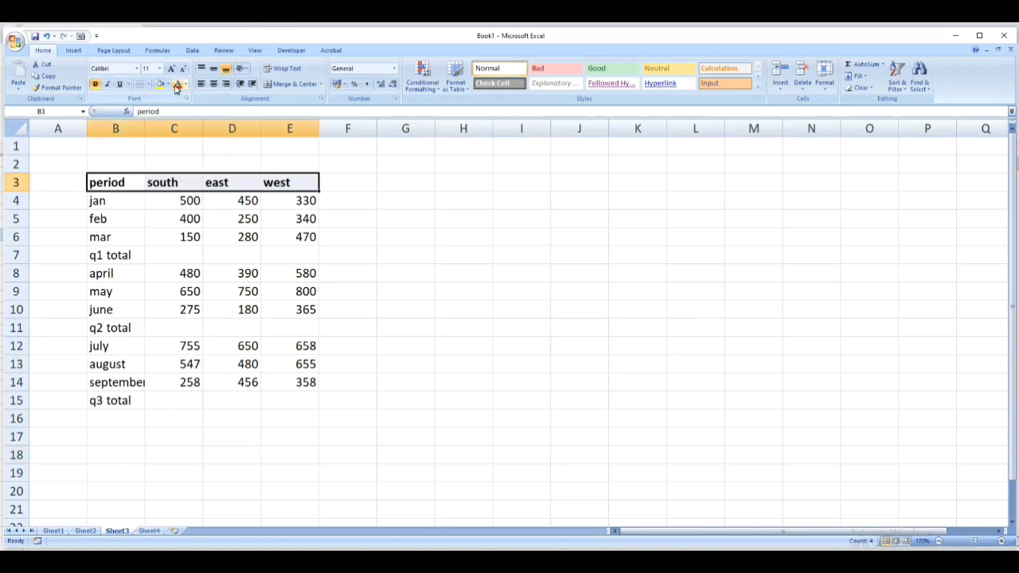
left_click(178, 85)
Set the font colour of the q1 total label and of the q2 and q3 total rows, B11:E11 and B15:E15, to light blue
left_click(108, 262)
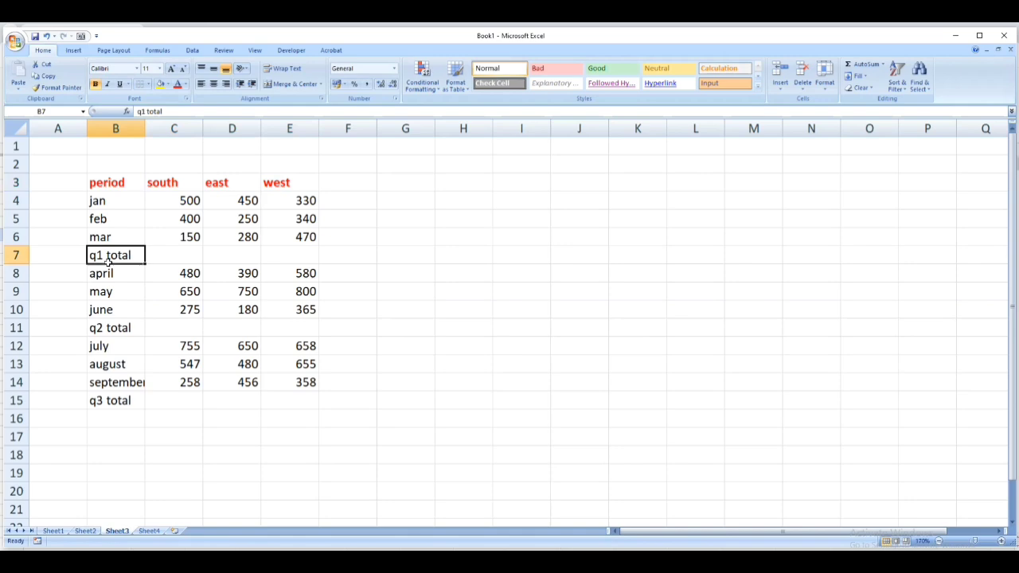
left_click(186, 84)
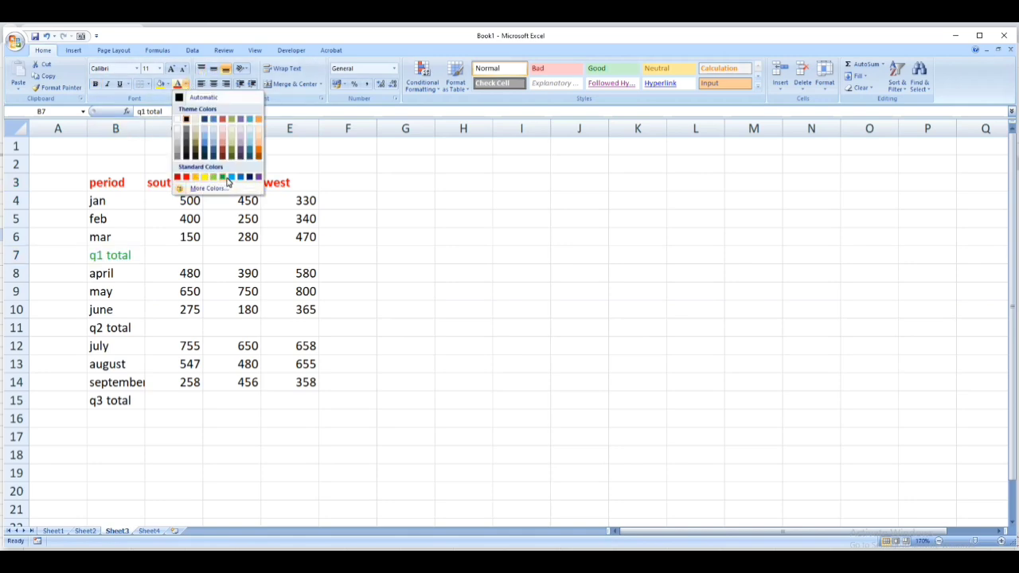
left_click(231, 176)
left_click_drag(108, 331, 287, 332)
left_click(177, 86)
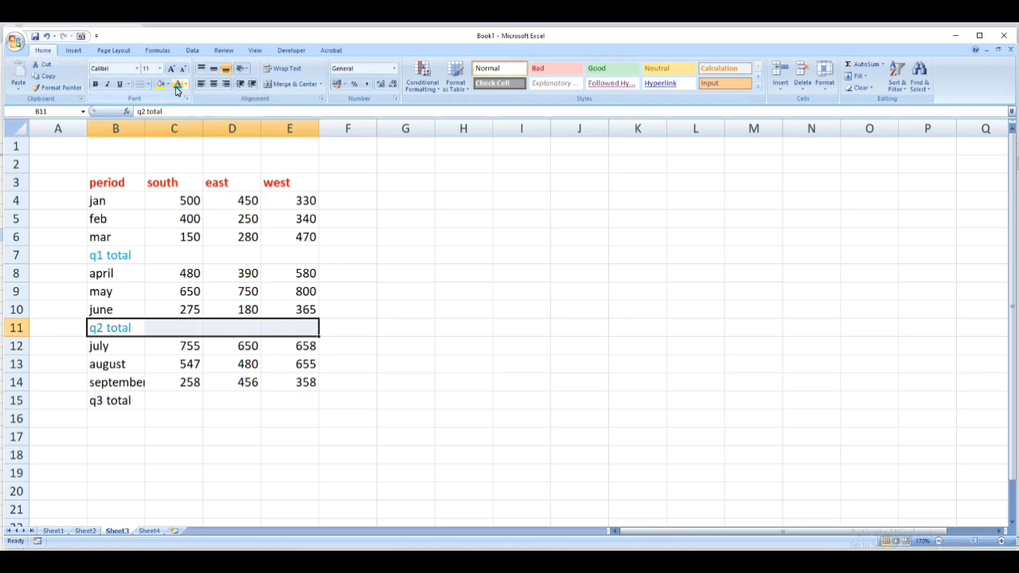
left_click_drag(112, 404, 279, 404)
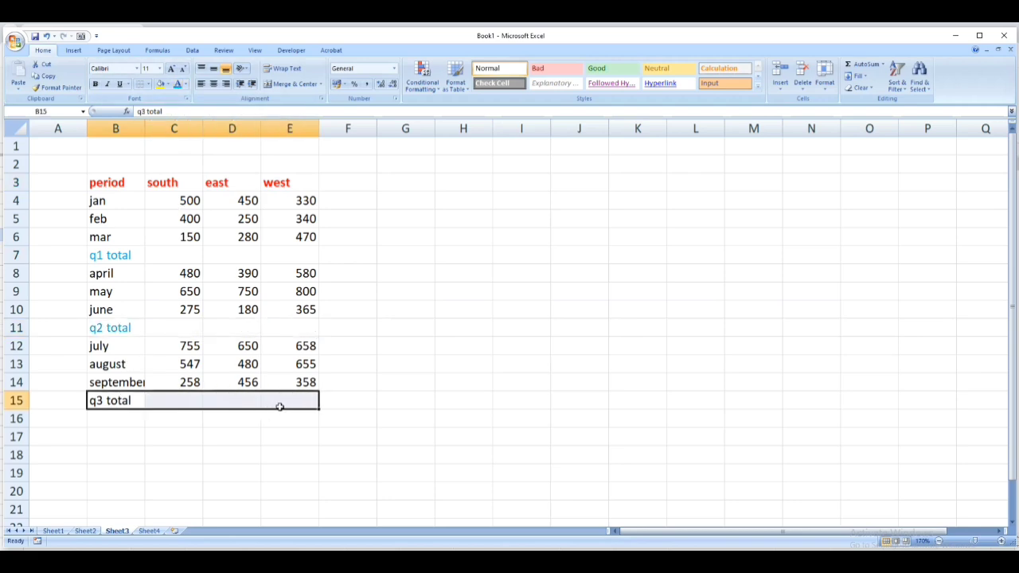
left_click(178, 88)
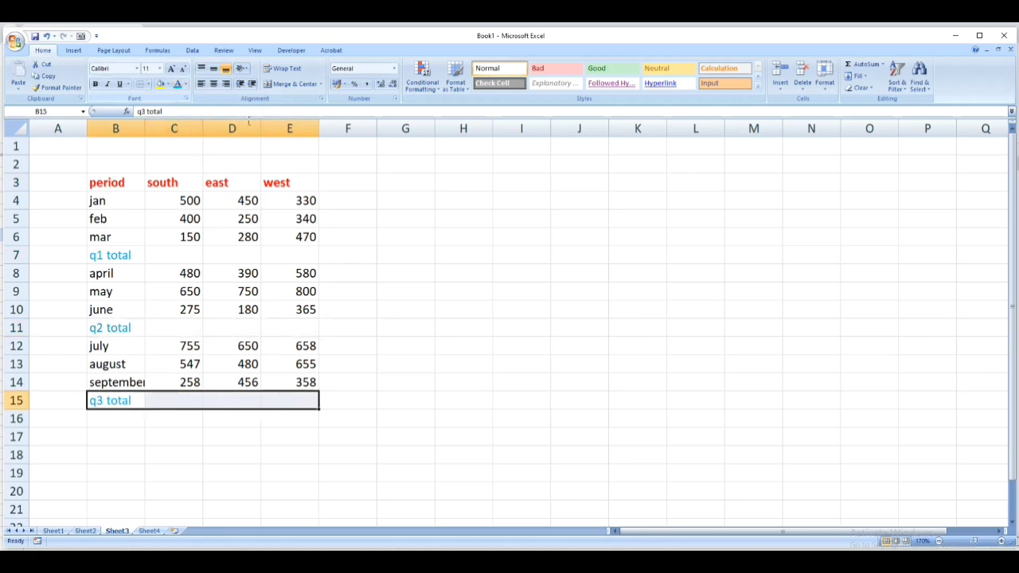
left_click(163, 433)
Examine the blank q1, q2 and q3 total cells beneath the south, east and west figures
left_click(185, 261)
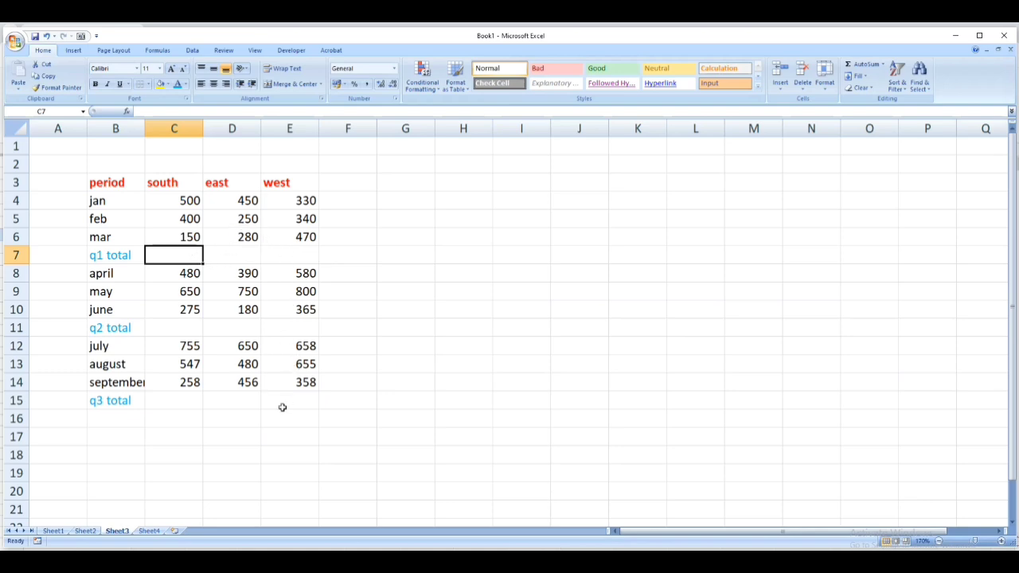
left_click(187, 334)
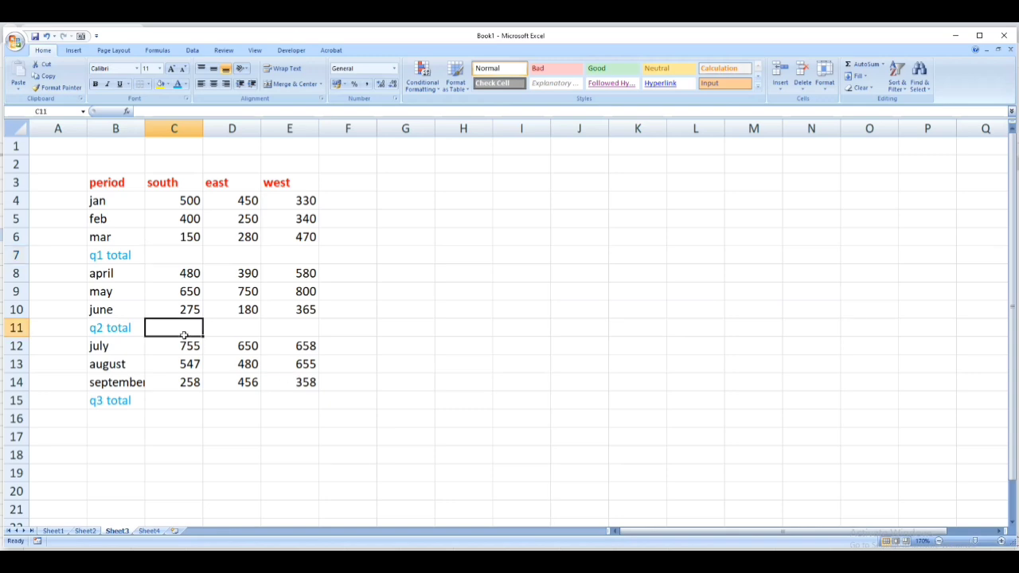
left_click(233, 329)
left_click(300, 333)
left_click(300, 398)
left_click(253, 408)
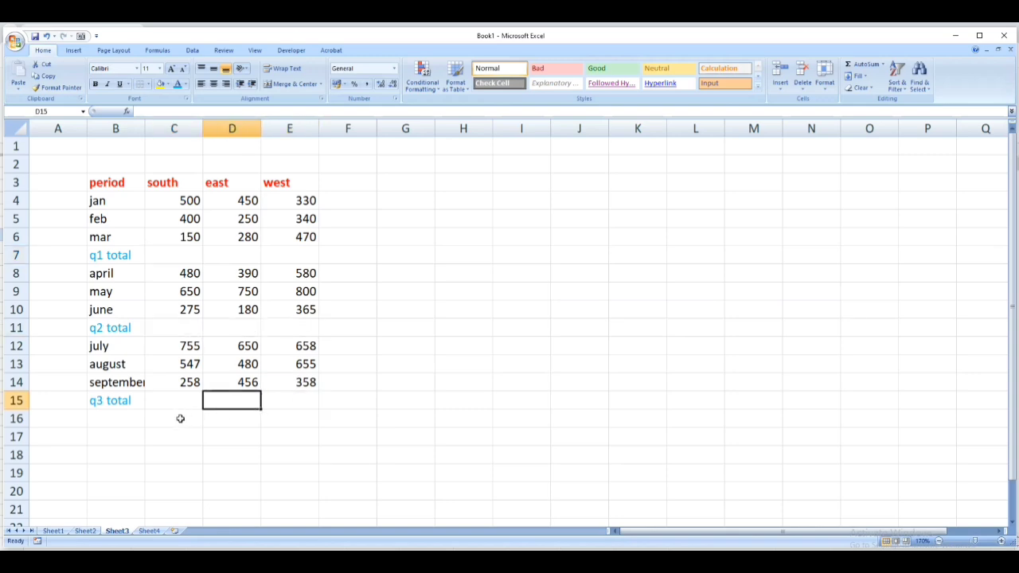
left_click(180, 419)
left_click(181, 406)
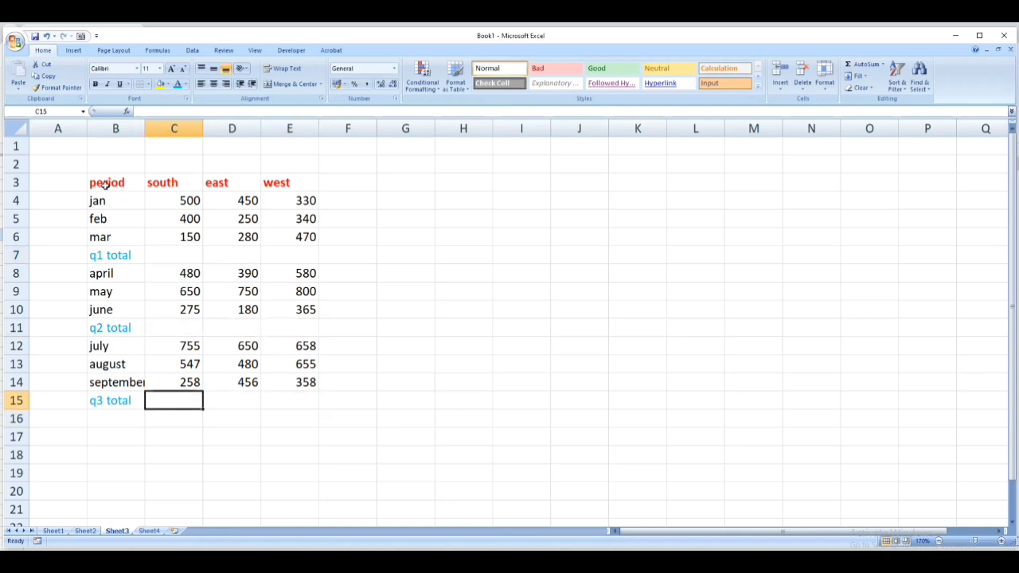
Select only the blank cells within B3:E15 using Go To Special and fill them with AutoSum totals
left_click_drag(107, 184, 291, 400)
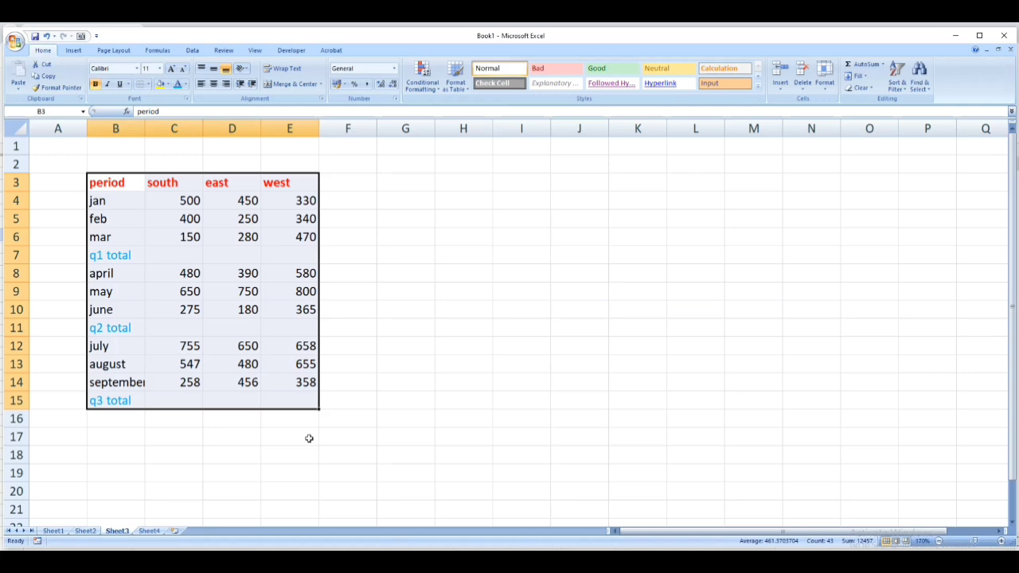
key("ctrl+g")
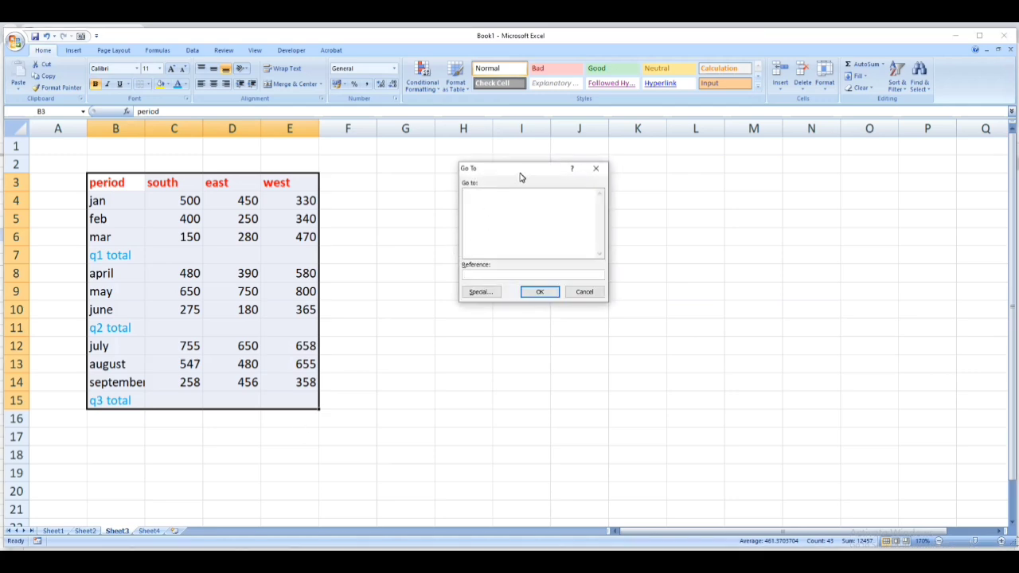
left_click(480, 292)
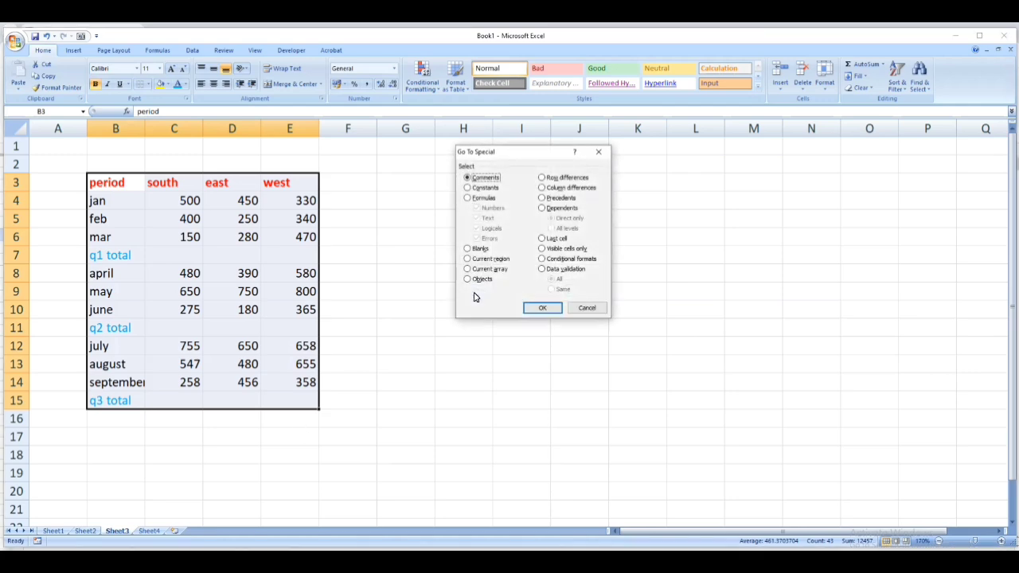
left_click(467, 248)
left_click(547, 310)
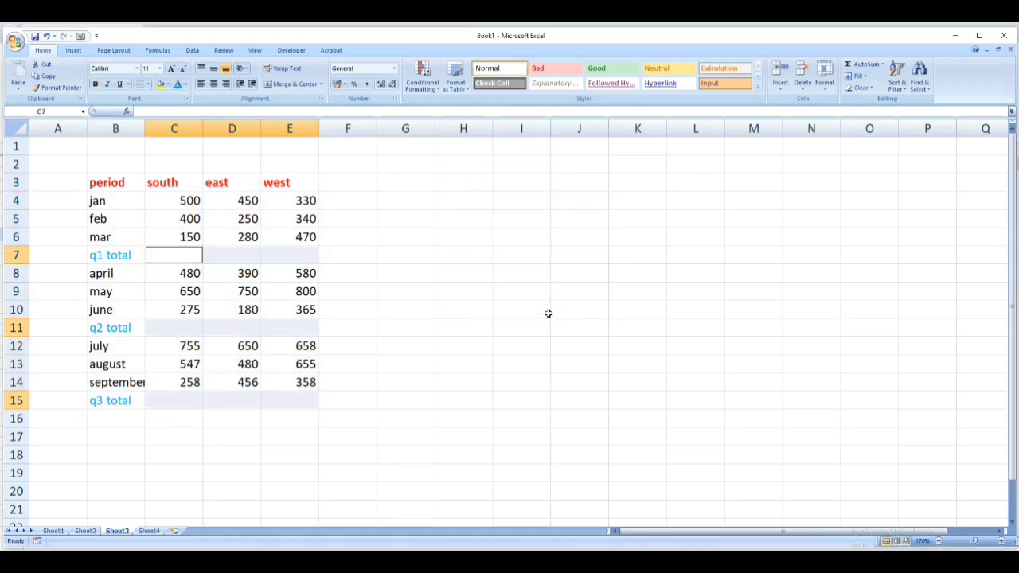
key("alt+equal")
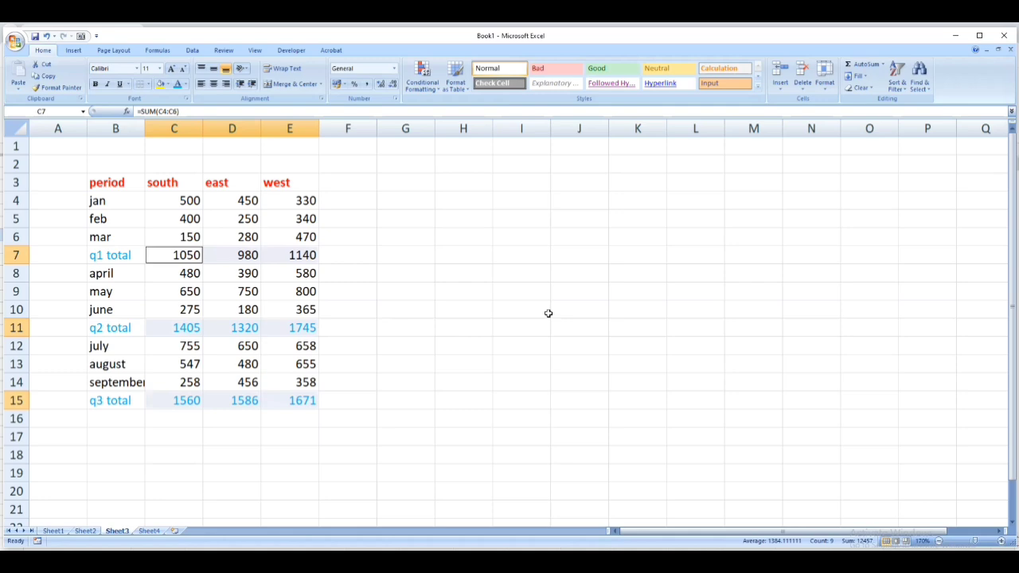
key("Tab")
left_click(232, 438)
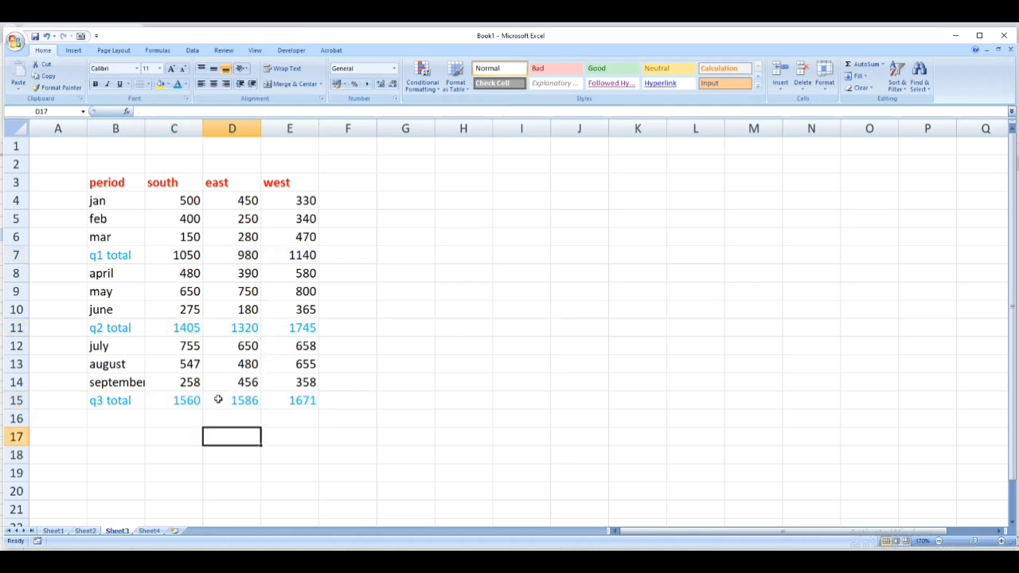
Set the font colour of the q1 total row, B7:E7, to light blue
left_click_drag(113, 256, 270, 261)
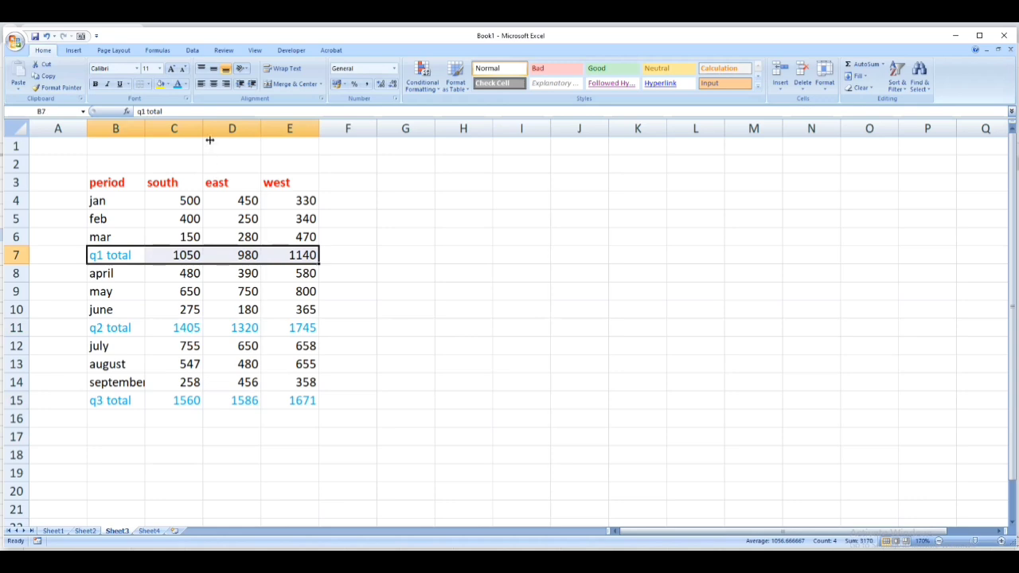
left_click(178, 83)
left_click(206, 422)
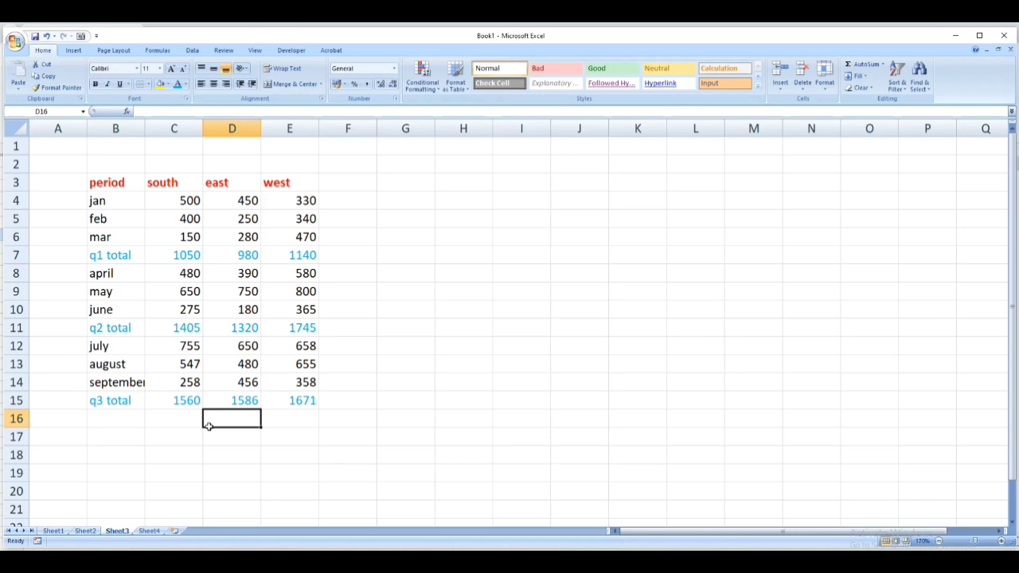
Minimize the Excel workbook and the Google Sheets browser window, then refresh the Windows desktop
left_click(958, 38)
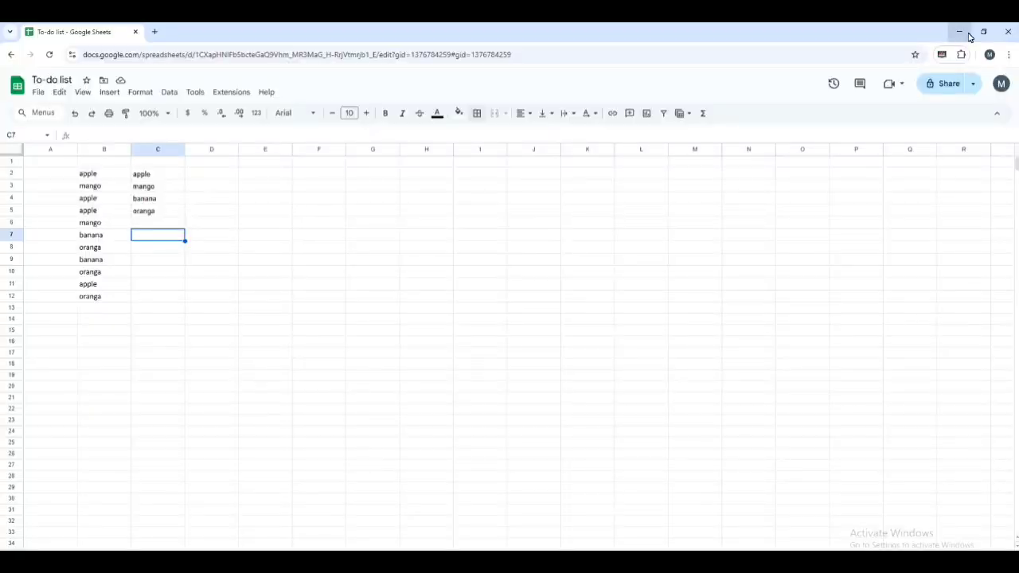
left_click(963, 32)
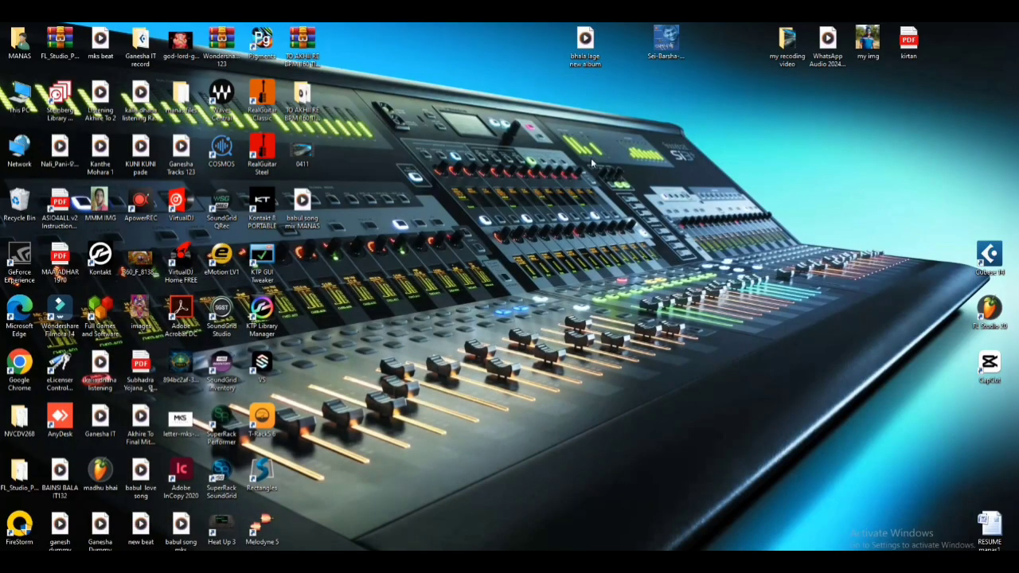
right_click(734, 118)
left_click(769, 148)
Look through the types of new items that can be created on the desktop
right_click(799, 130)
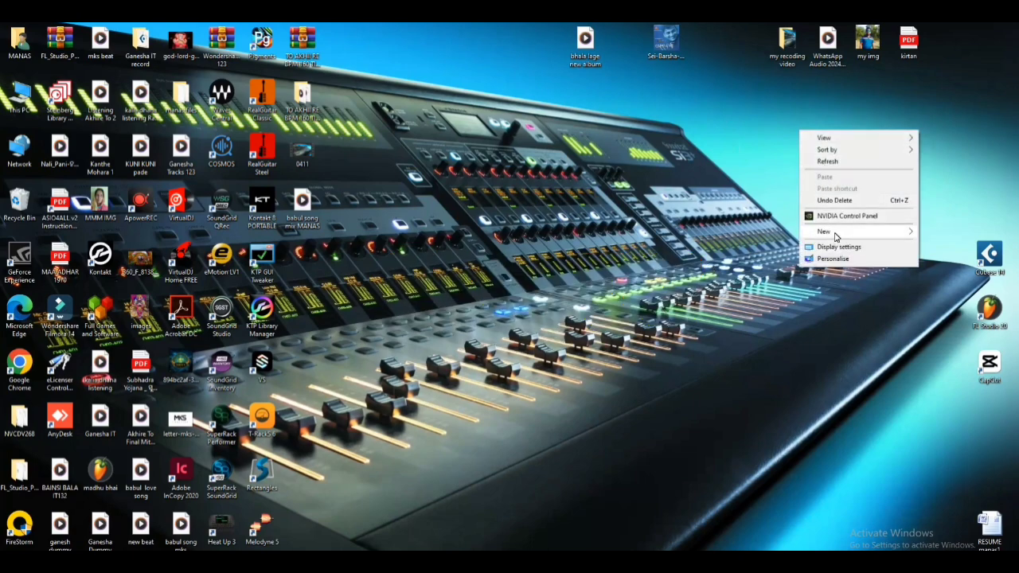
mouse_move(836, 233)
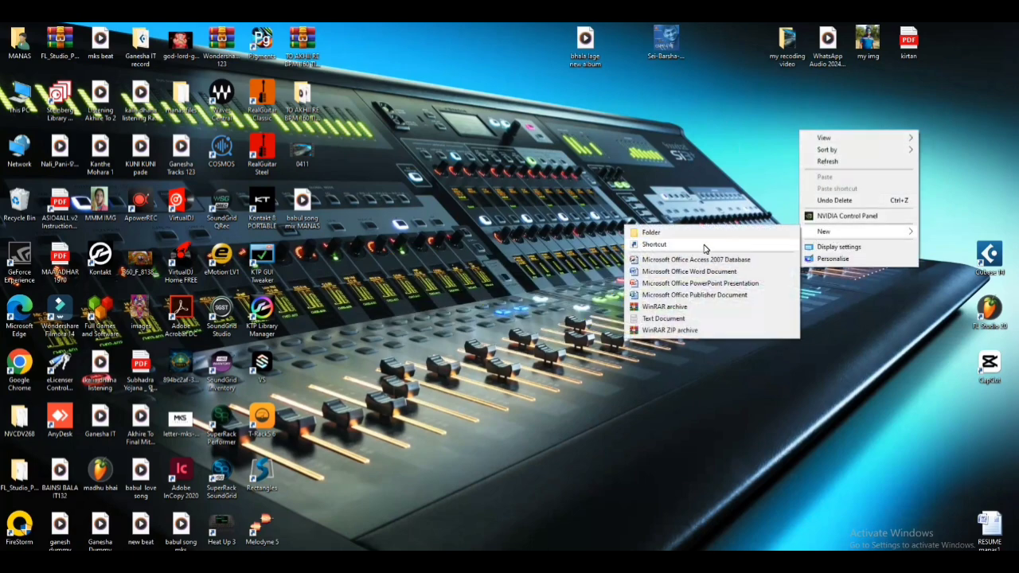
left_click(728, 149)
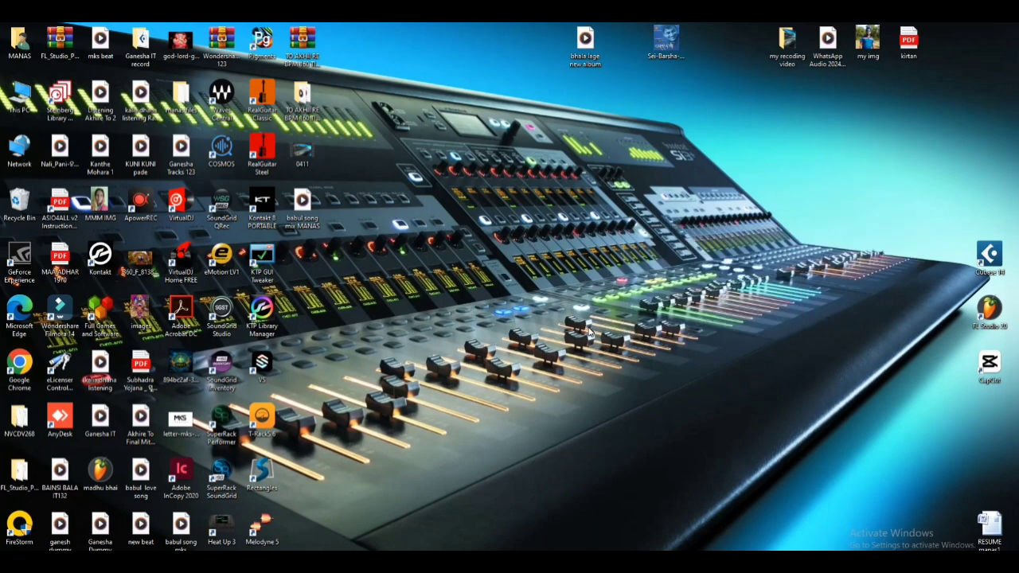
Create a new folder on the desktop with its default name and delete it
key("ctrl+shift+n")
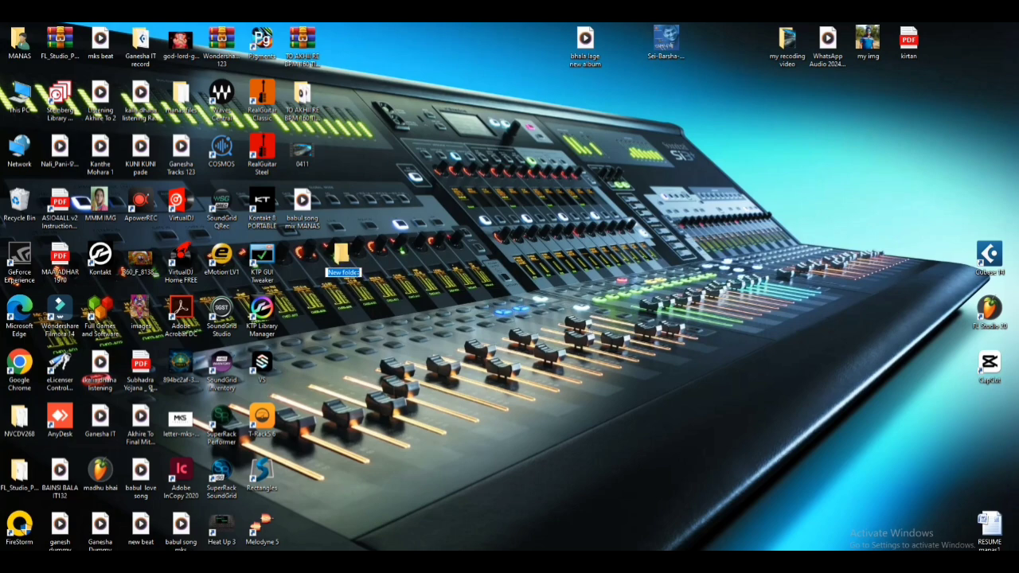
left_click(377, 317)
left_click(344, 258)
key("Delete")
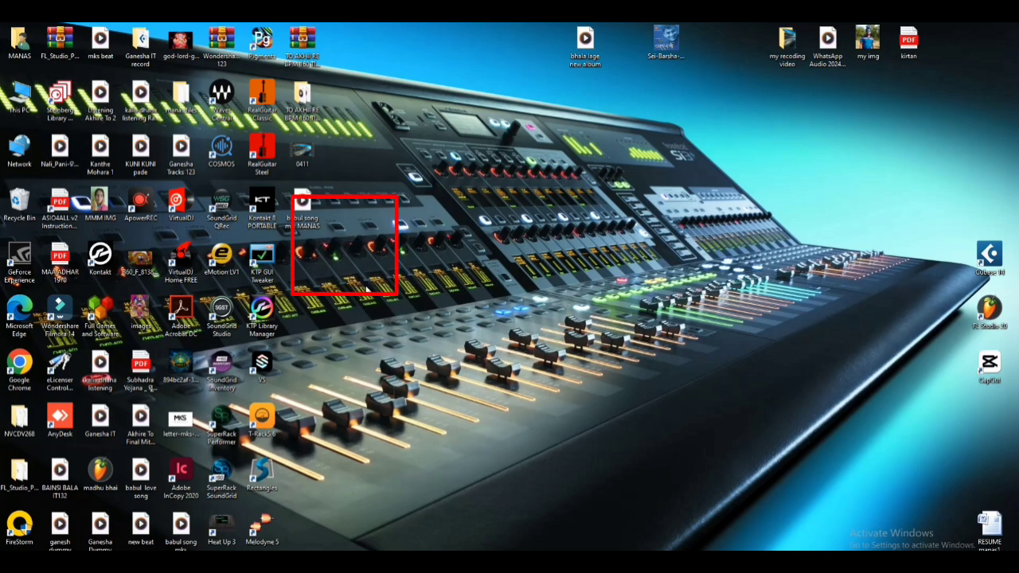
Create a new folder on the desktop once more, delete it and refresh the desktop
key("ctrl+shift+n")
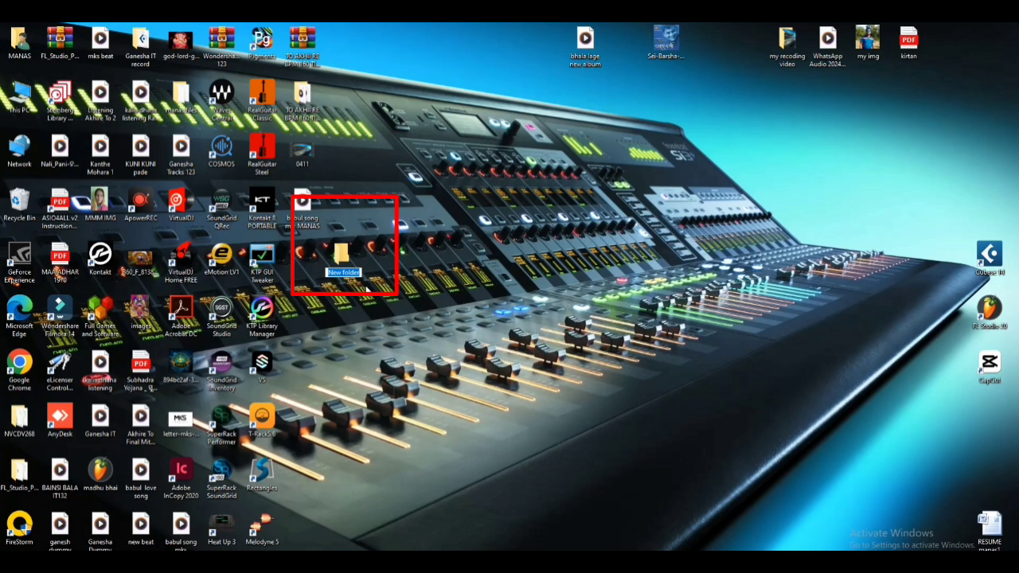
left_click(347, 315)
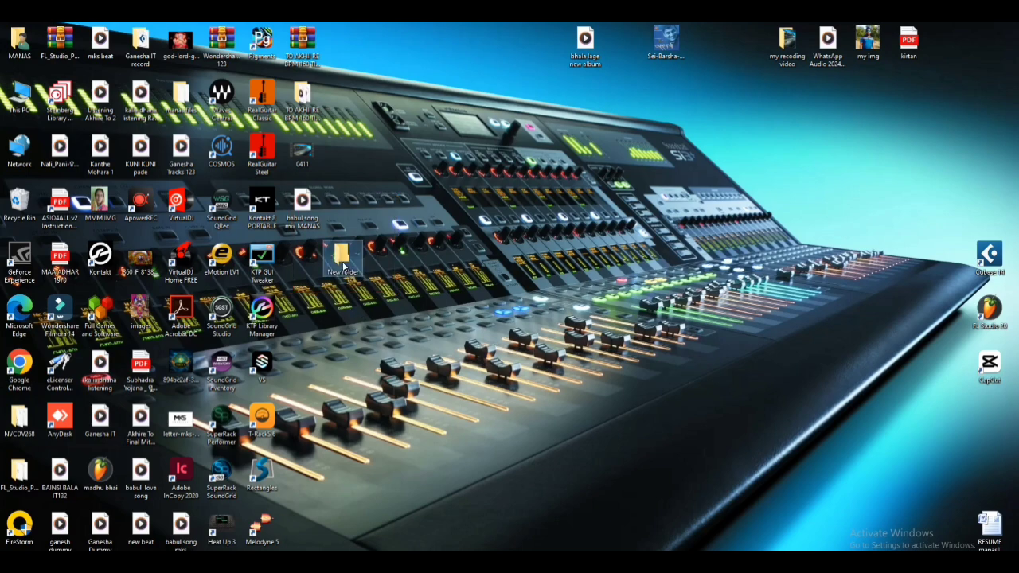
key("Delete")
right_click(469, 189)
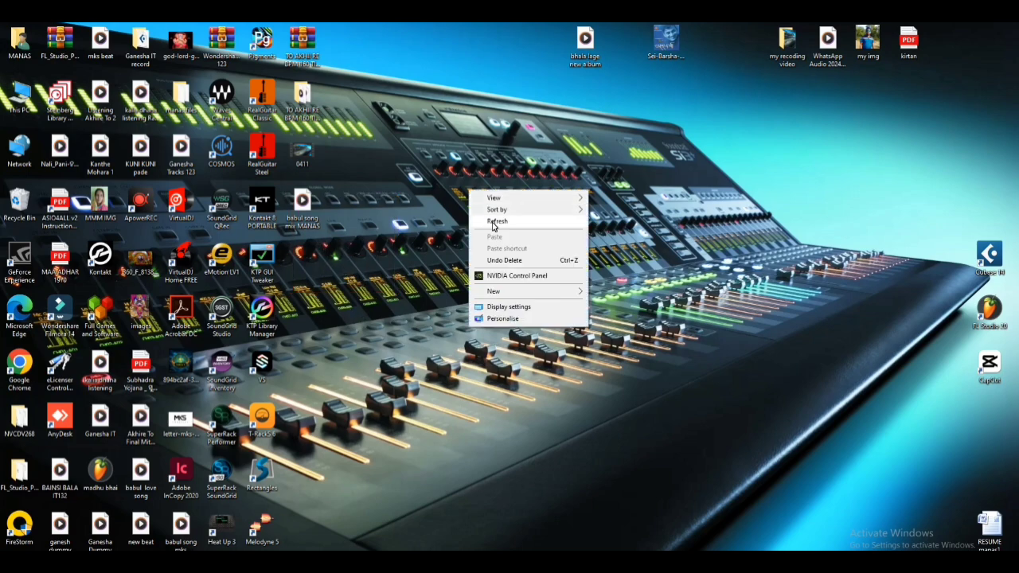
left_click(493, 227)
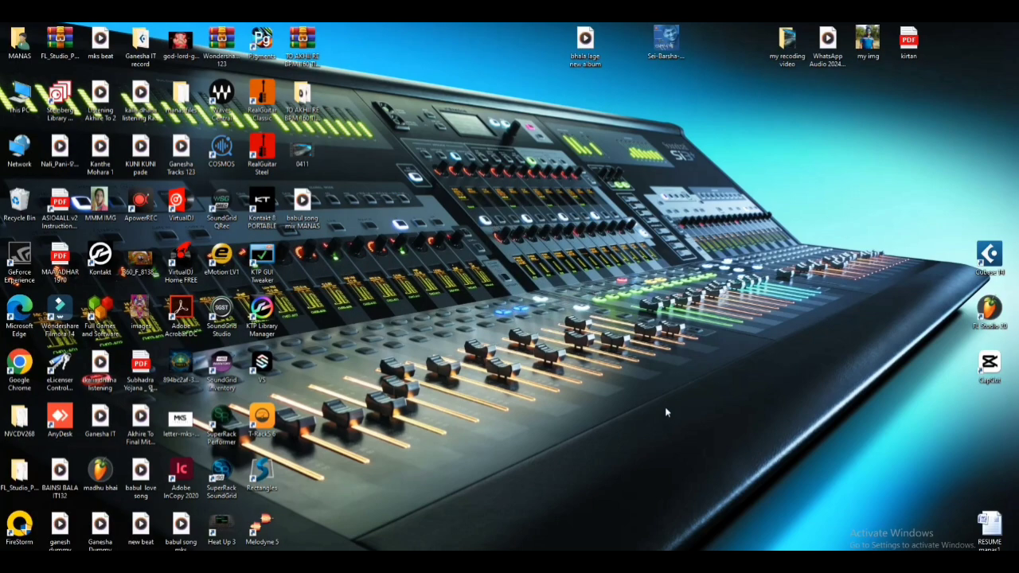